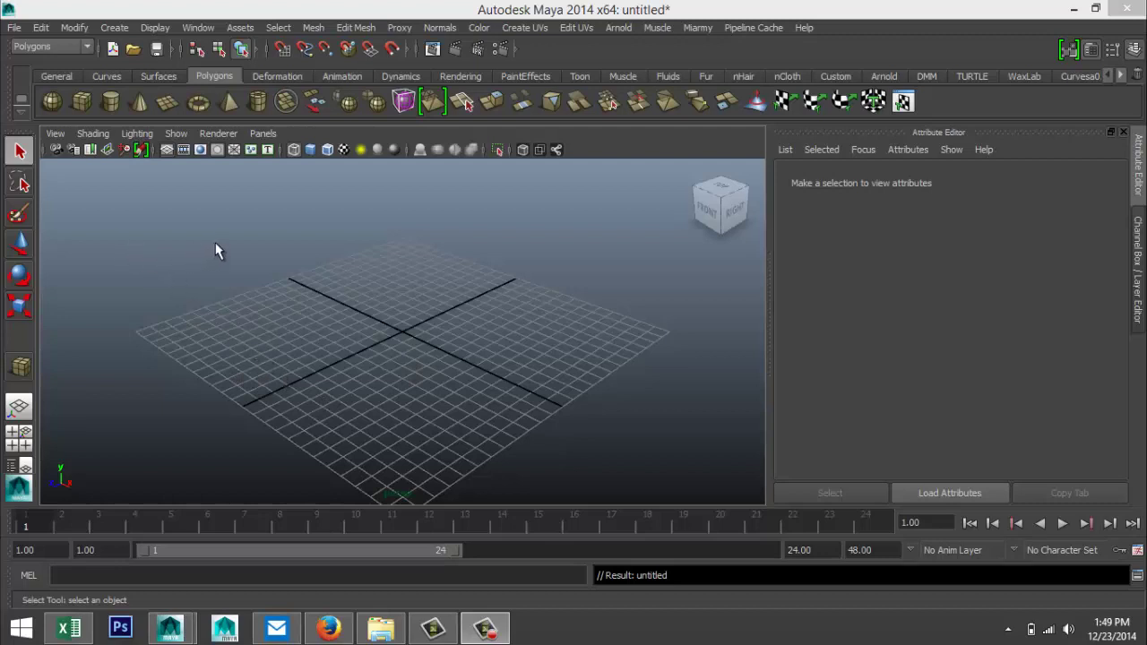
Draw a polygon cube on the grid and set its width and height subdivisions to 4
click(81, 103)
drag(343, 341, 461, 260)
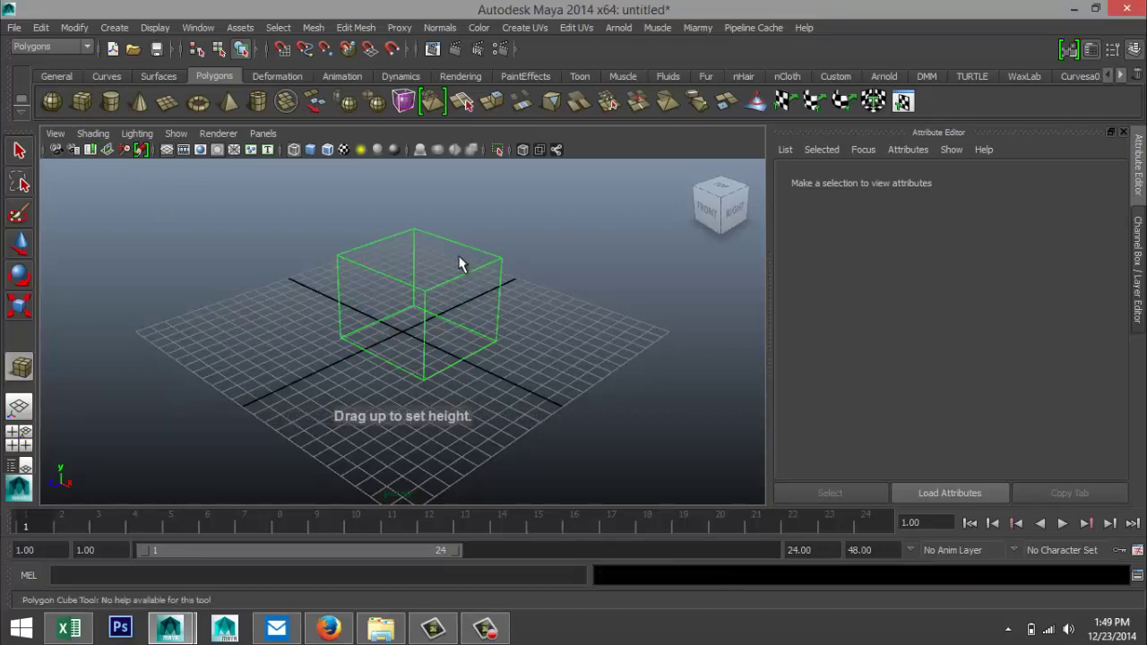
click(935, 180)
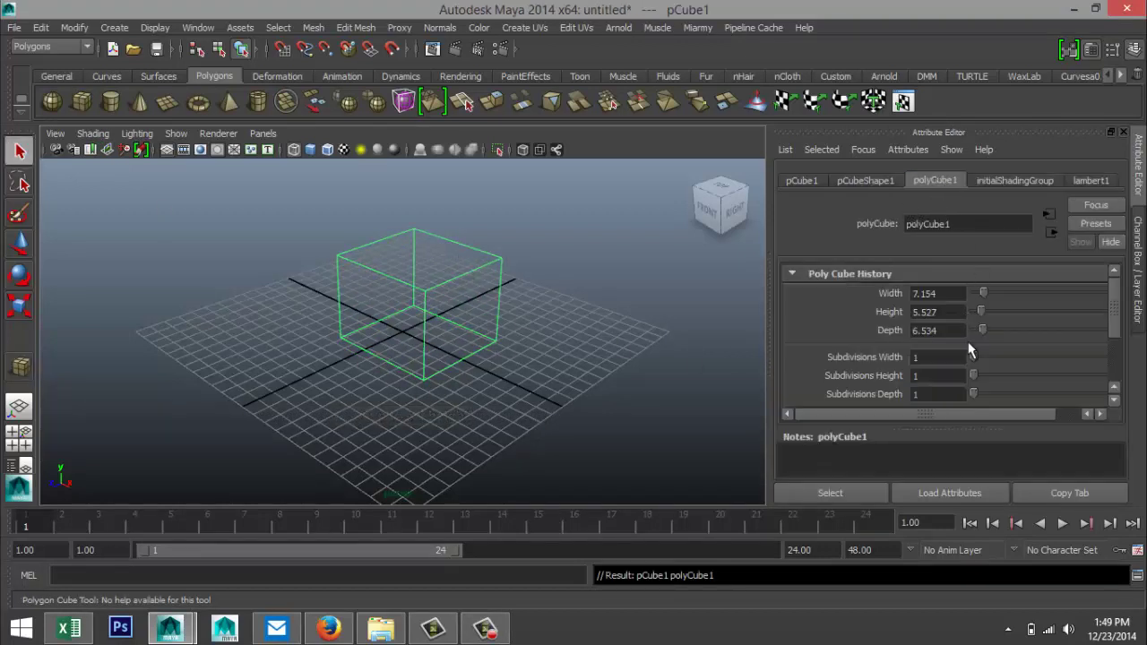
drag(975, 356, 986, 394)
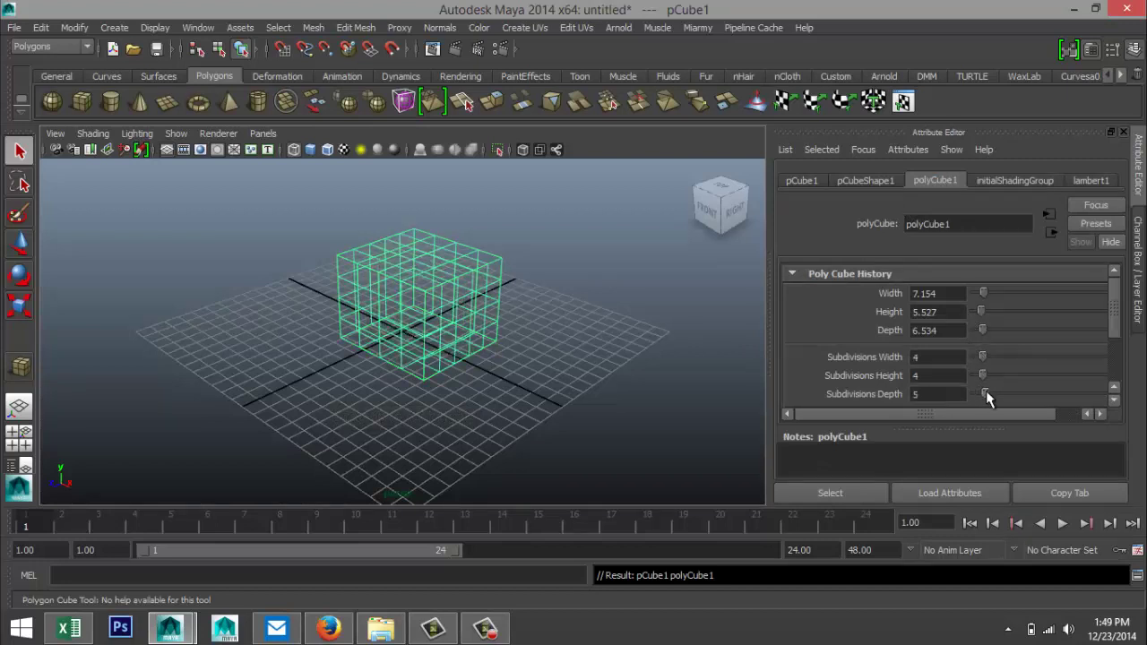
Deselect the cube, show it shaded, and return to the four-view layout
click(556, 383)
key(5)
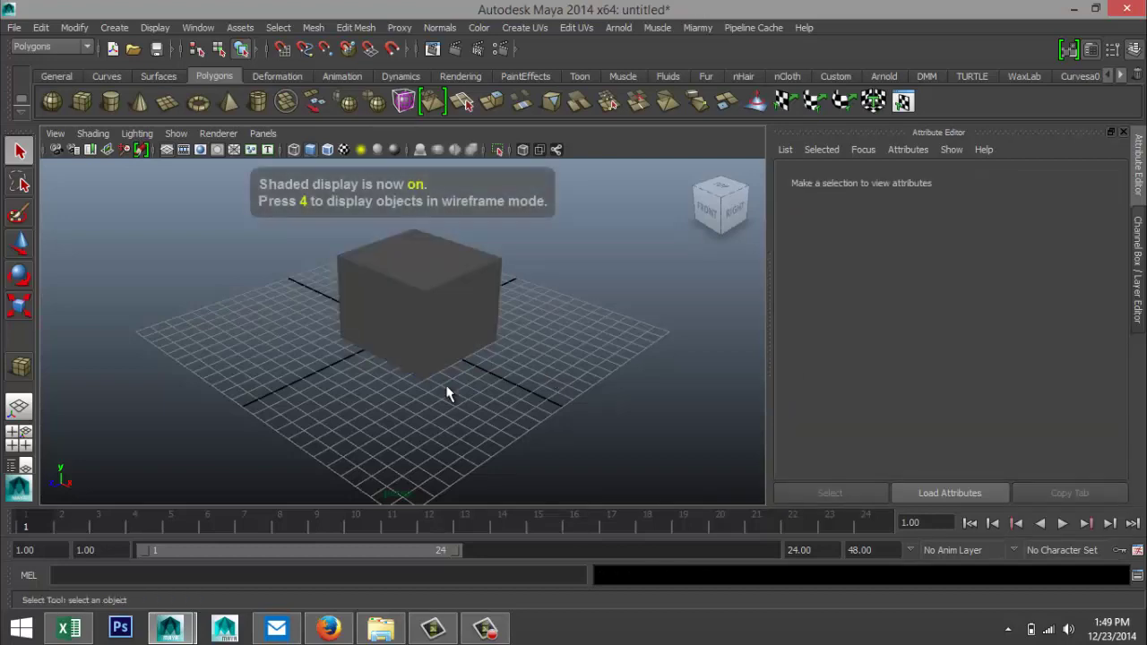
key(space)
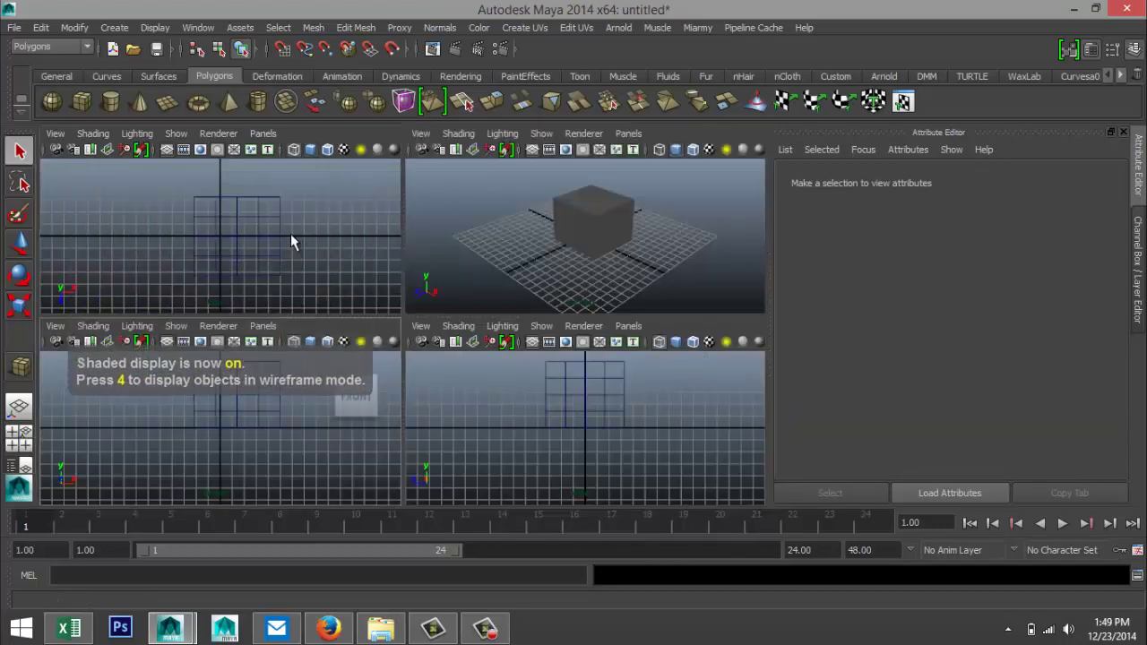
In the maximised Top view, scale a middle band of vertices outward sideways
key(space)
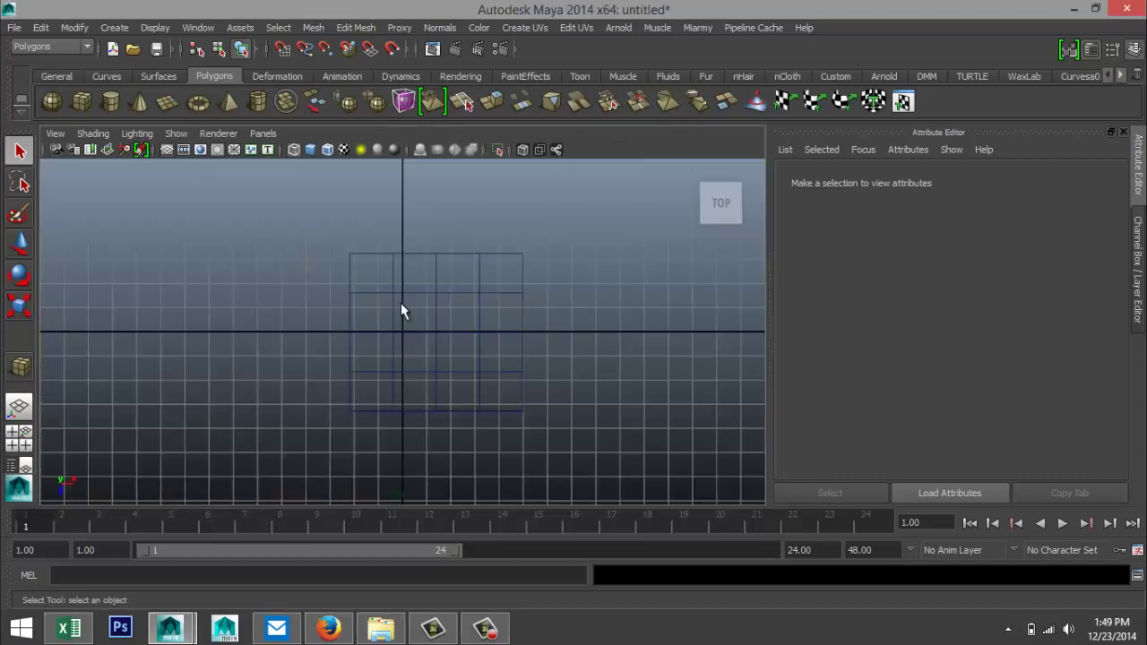
right_drag(461, 291, 395, 239)
drag(324, 286, 549, 394)
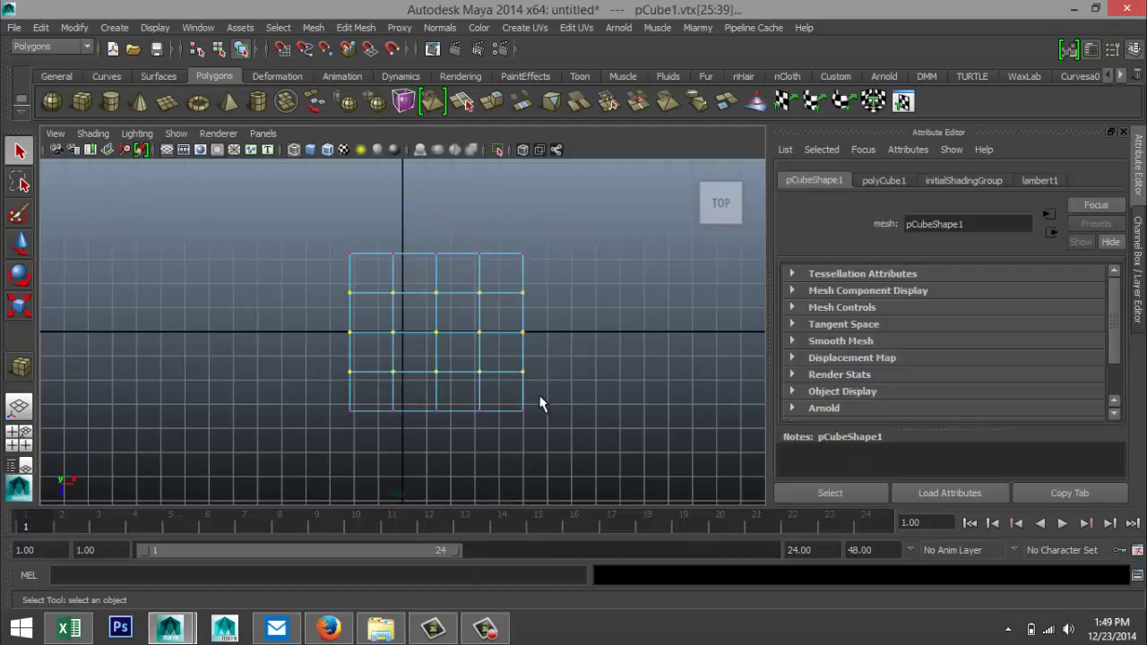
key(r)
drag(365, 333, 555, 362)
drag(358, 333, 359, 335)
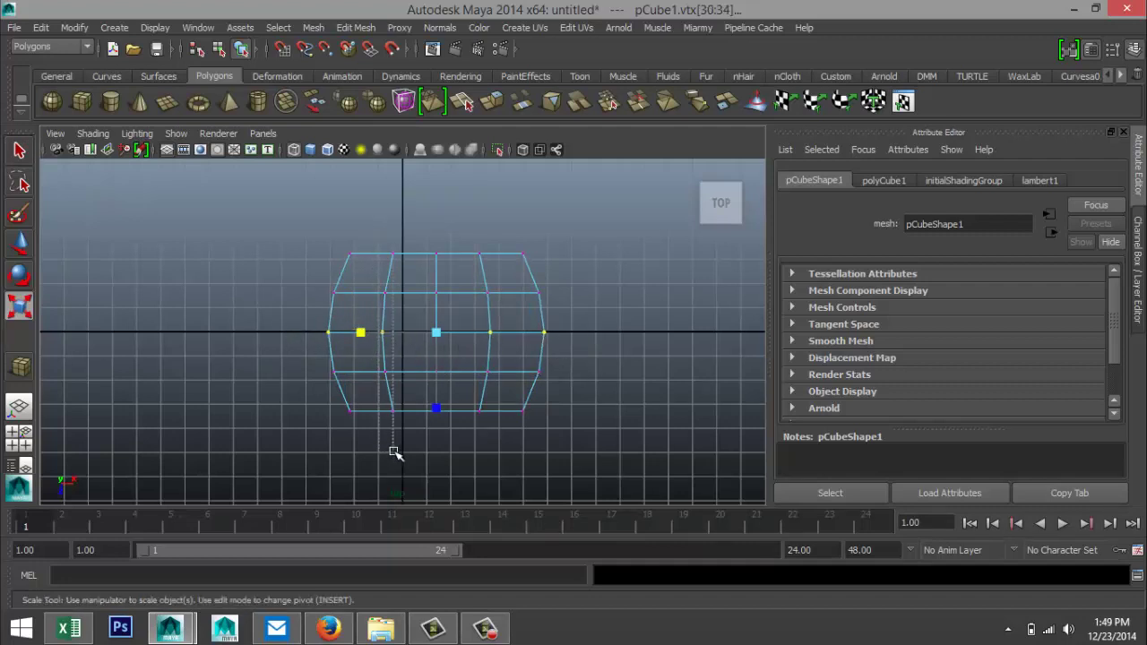
Scale the central vertex column outward to bulge the top and bottom of the outline
drag(380, 413, 499, 463)
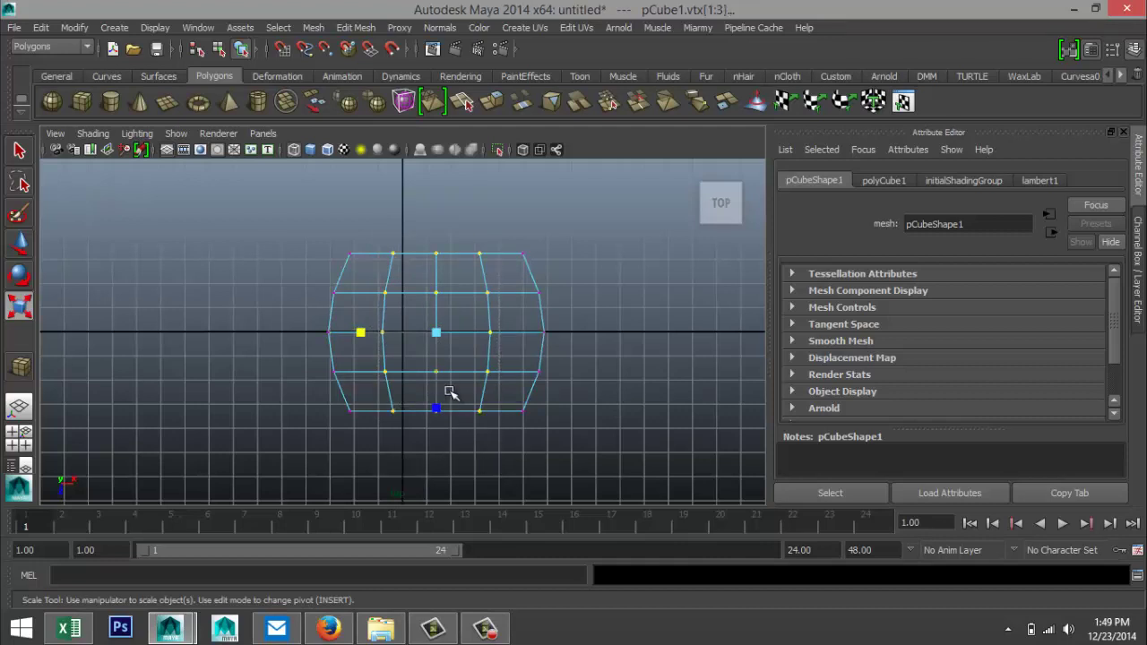
drag(435, 414, 438, 421)
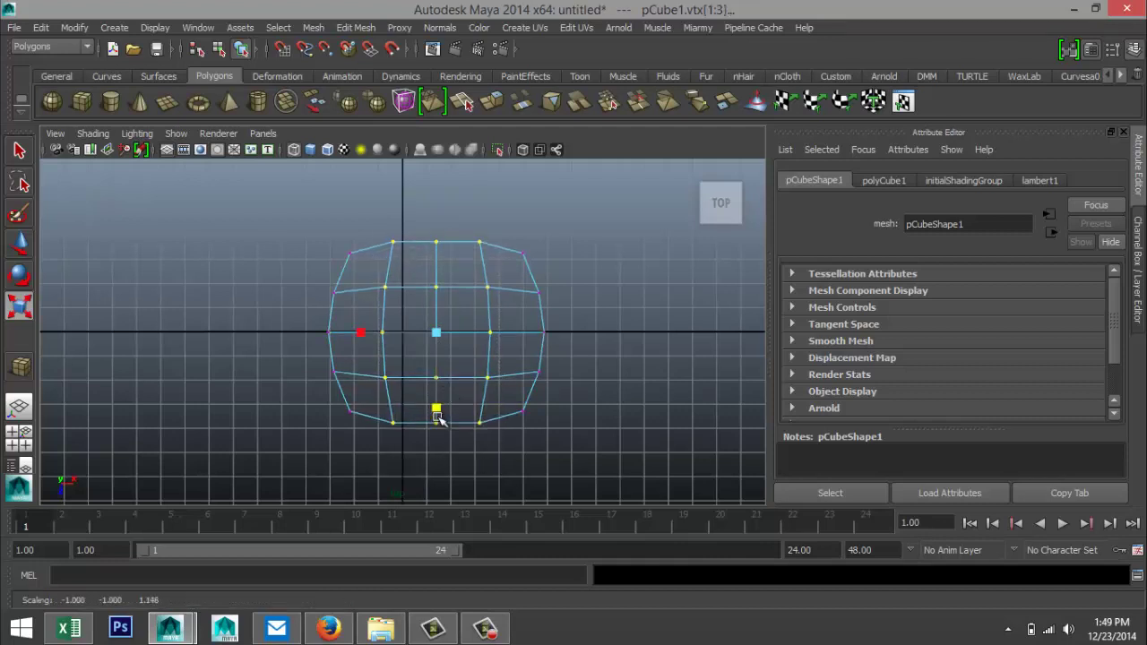
click(436, 420)
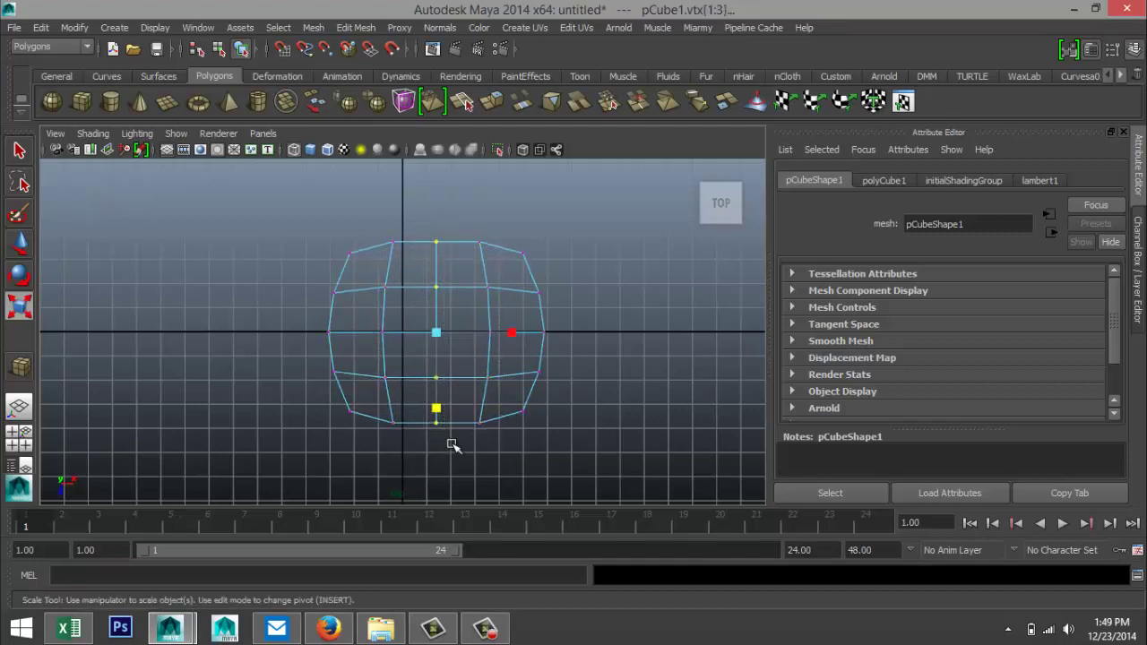
drag(441, 419, 439, 410)
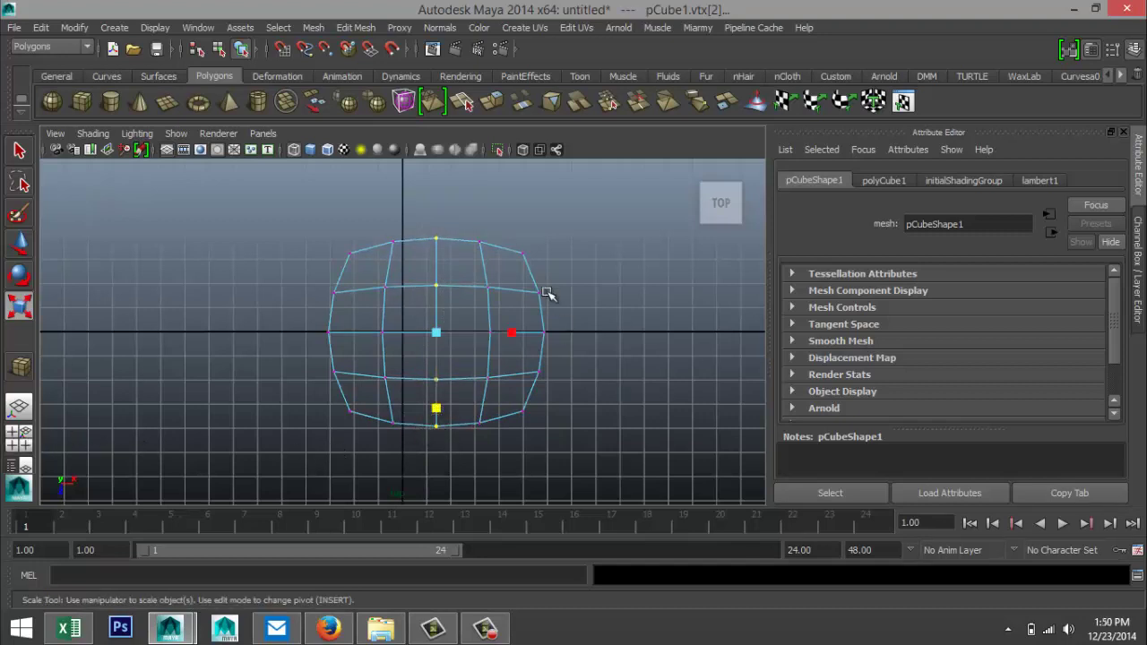
Select the four corner vertices and scale them inward to round the outline
click(351, 256)
key(Caps_Lock)
click(527, 256)
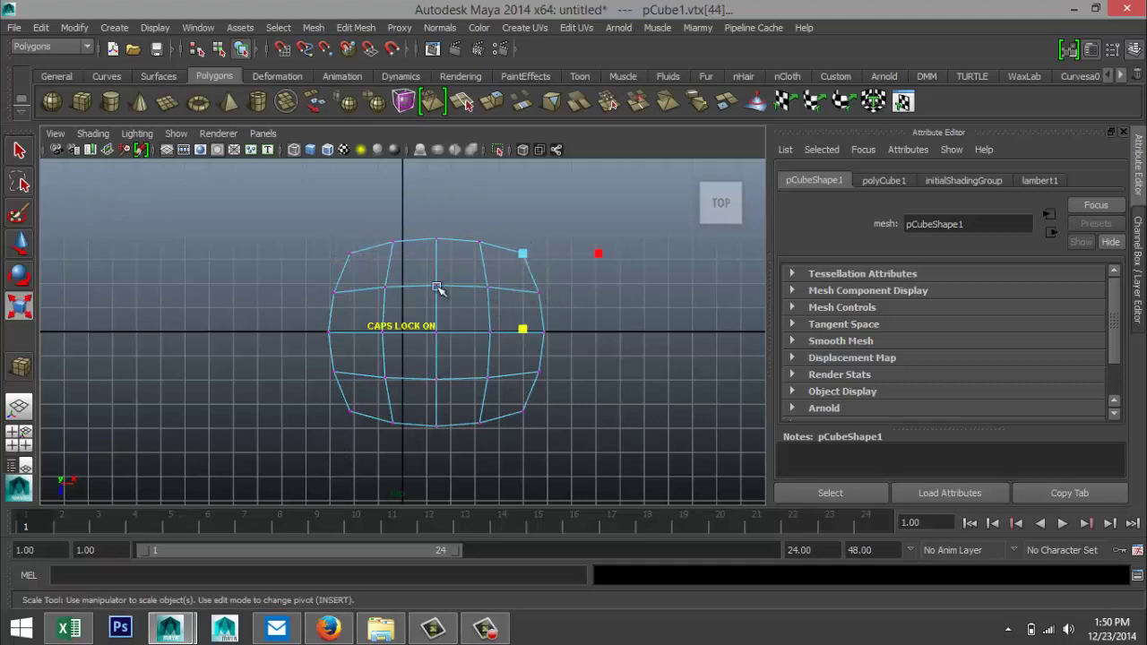
mouse_move(346, 246)
mouse_down()
mouse_move(373, 274)
mouse_move(361, 255)
mouse_move(380, 377)
mouse_move(366, 438)
mouse_move(391, 461)
mouse_up()
shift+drag(509, 407, 532, 446)
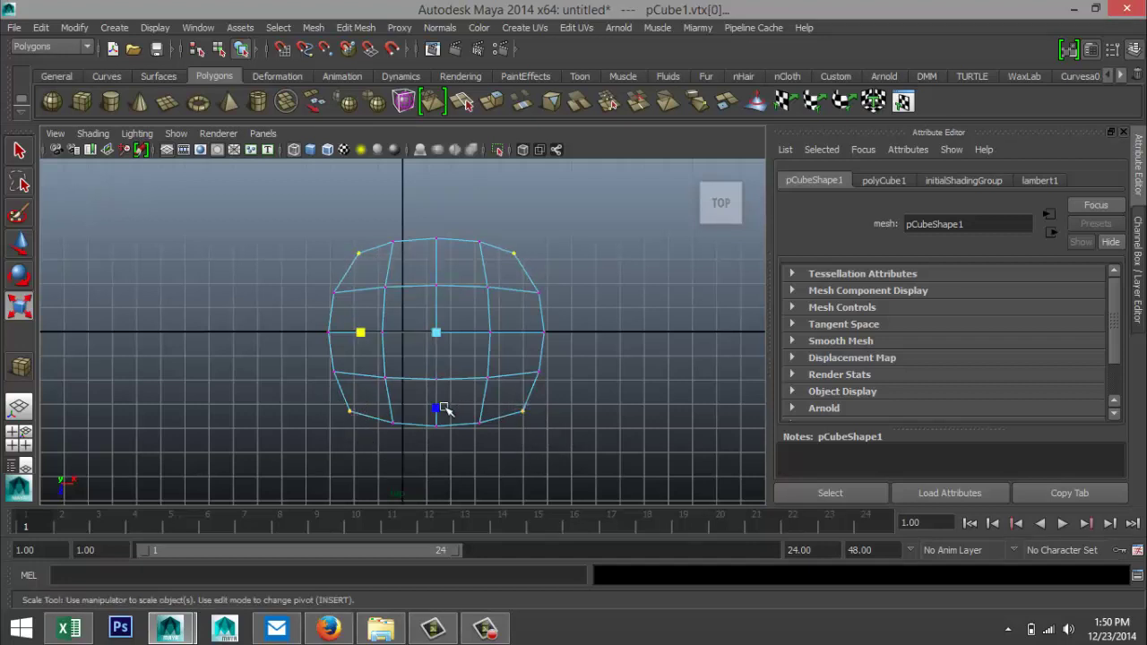
drag(363, 336, 365, 337)
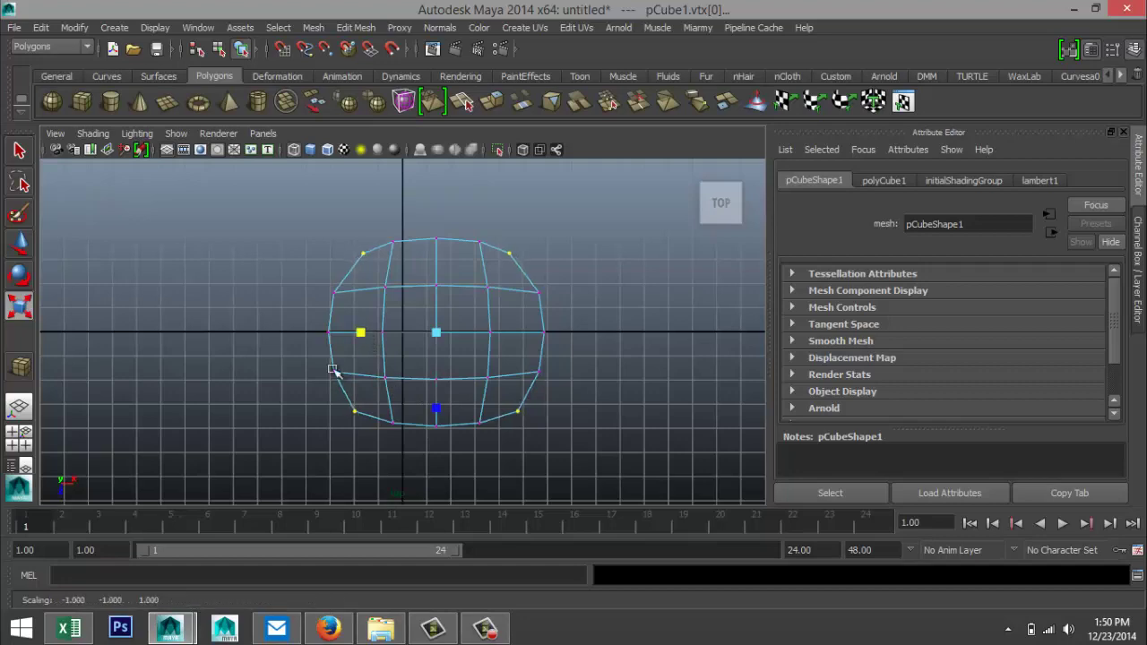
Return to the maximised perspective view and orbit around the rounded block
click(25, 436)
key(space)
mouse_move(540, 388)
alt+mouse_down()
mouse_move(512, 385)
mouse_move(546, 384)
alt+mouse_up()
right_drag(502, 253, 525, 321)
Stretch the rounded block taller in Y and frame it in the view
drag(452, 223, 448, 205)
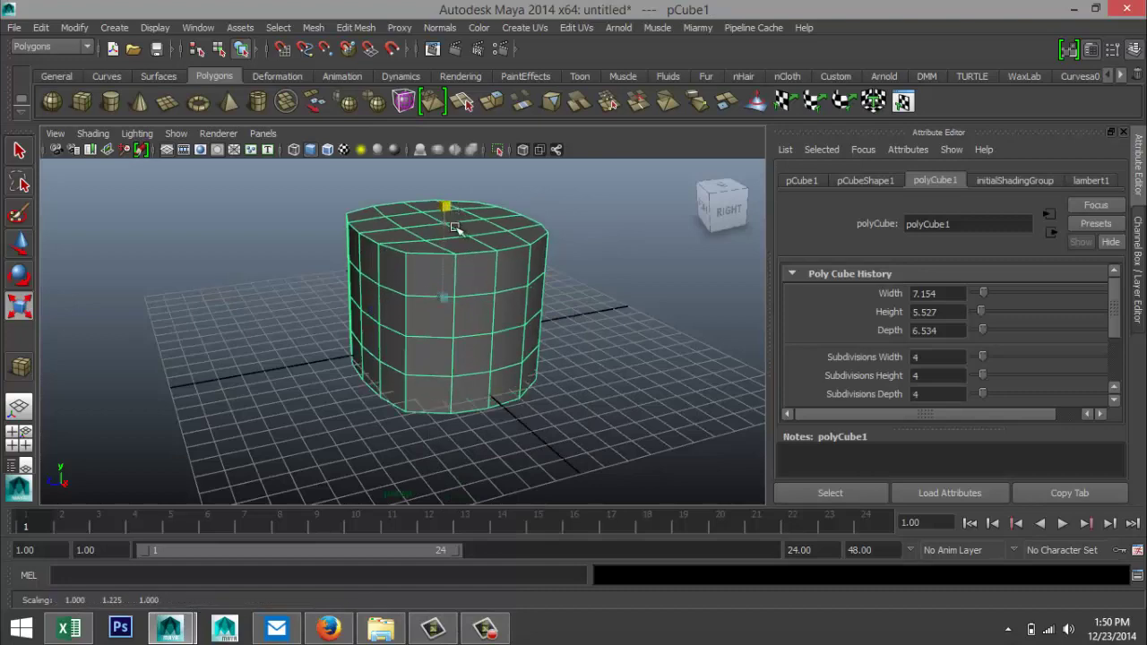
scroll(583, 359, up, 2)
alt+middle_drag(557, 360, 439, 327)
Delete four adjacent side faces to cut an opening into the block's side
right_drag(391, 272, 385, 278)
click(385, 279)
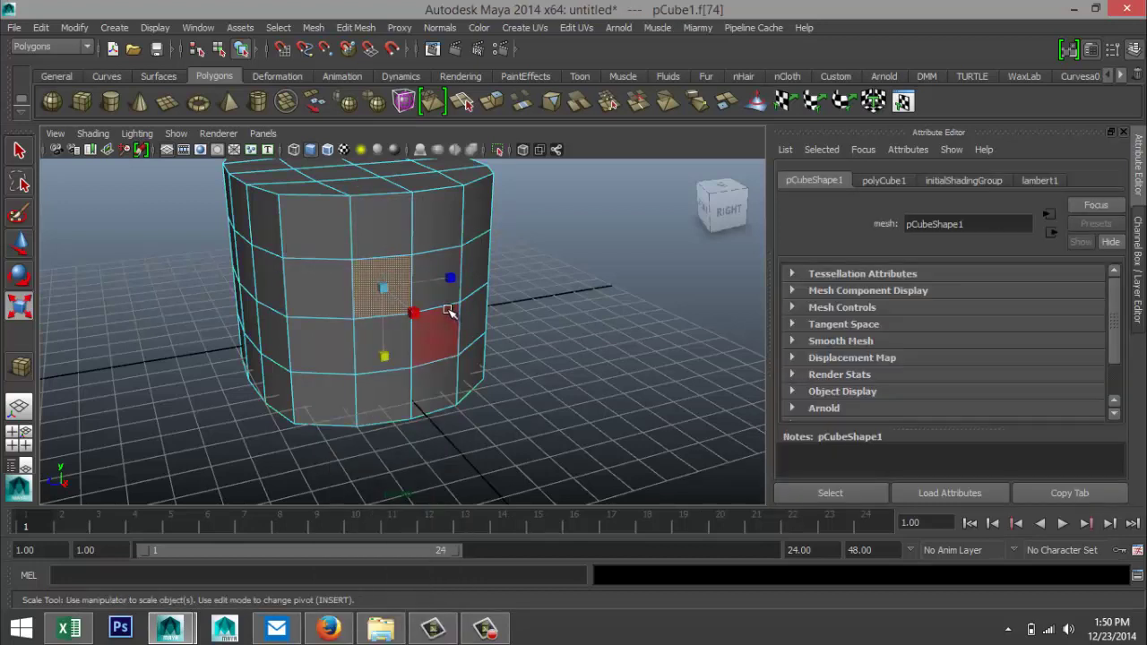
key(Delete)
click(440, 277)
key(Delete)
click(422, 328)
key(Delete)
click(389, 352)
key(Delete)
Orbit and zoom around the block to inspect the new opening
scroll(513, 392, down, 3)
alt+drag(461, 367, 489, 289)
key(r)
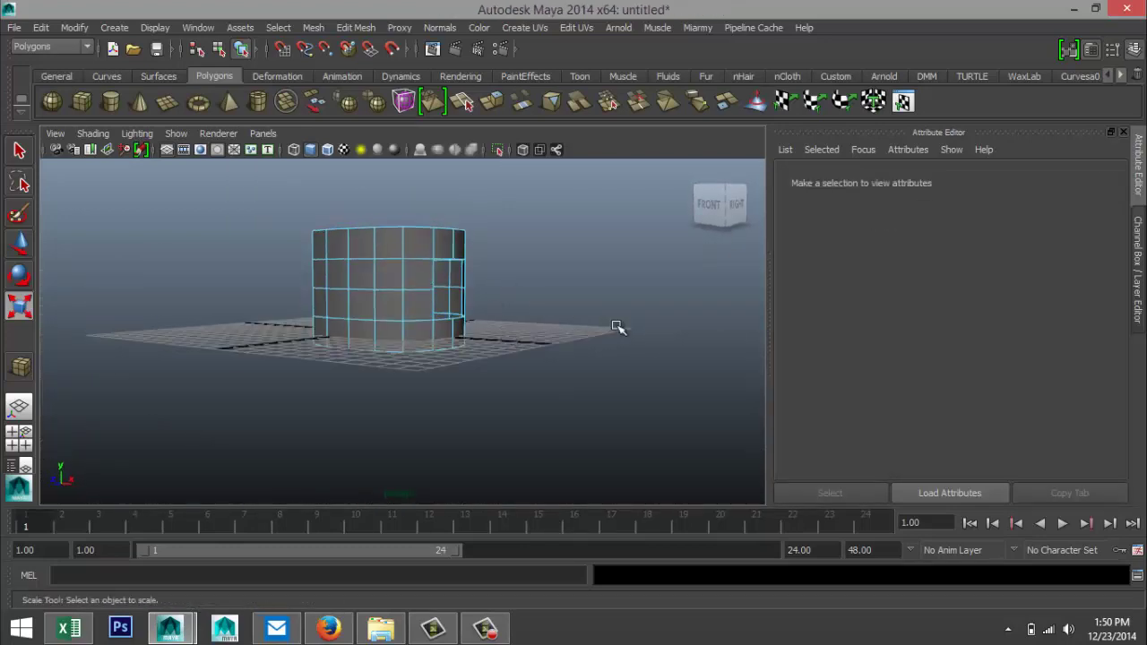
alt+drag(612, 372, 490, 402)
scroll(560, 400, up, 5)
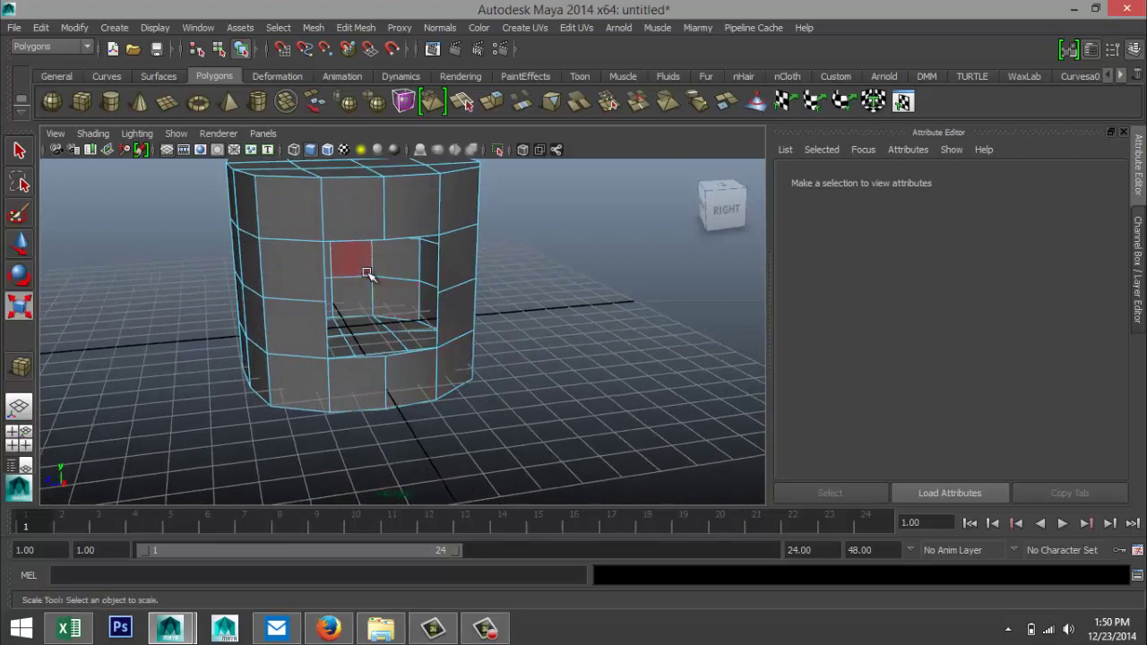
right_drag(371, 238, 306, 240)
alt+drag(508, 379, 562, 378)
scroll(466, 367, up, 3)
scroll(479, 369, down, 5)
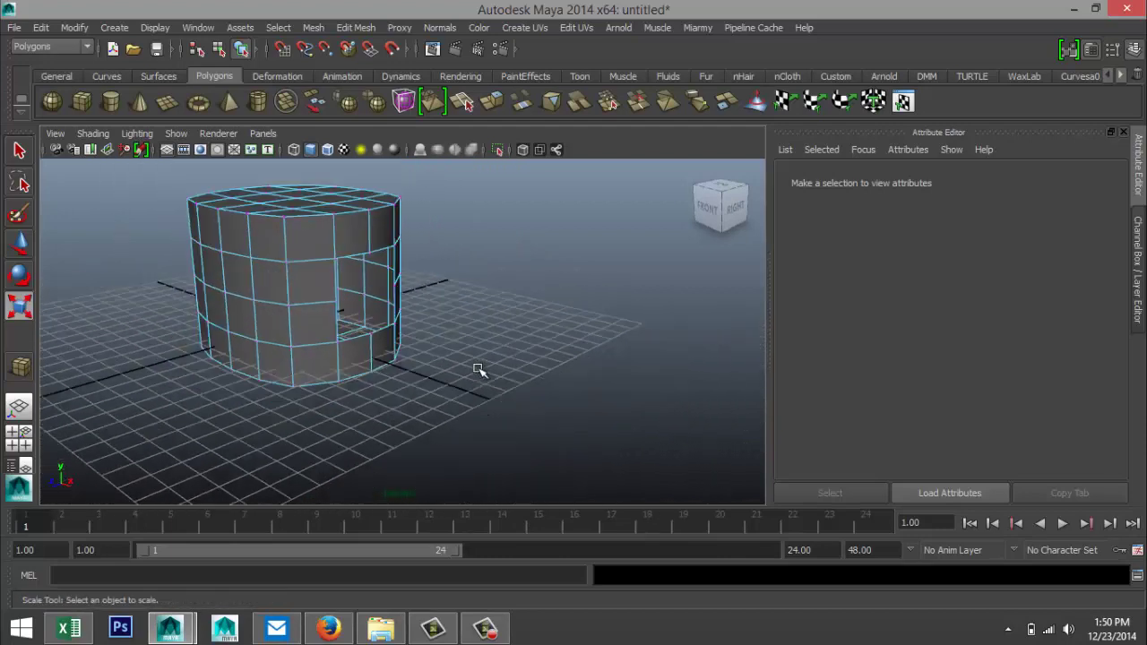
scroll(513, 363, up, 2)
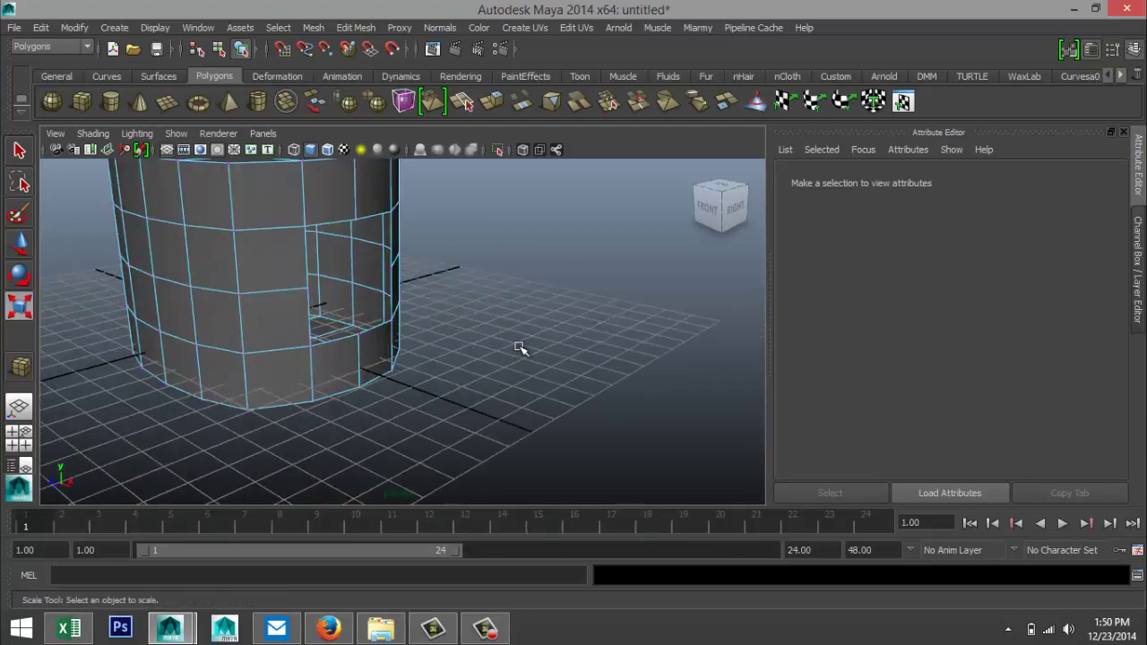
Draw a polygon cylinder on the grid beside the block
click(111, 101)
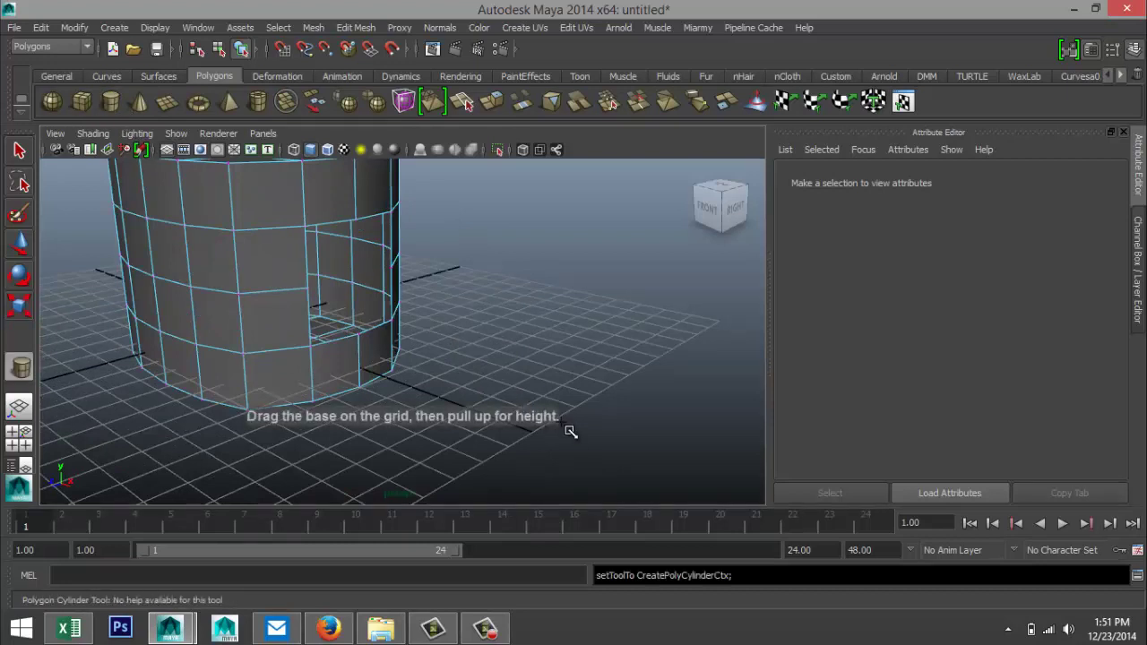
drag(562, 436, 642, 444)
drag(615, 397, 620, 246)
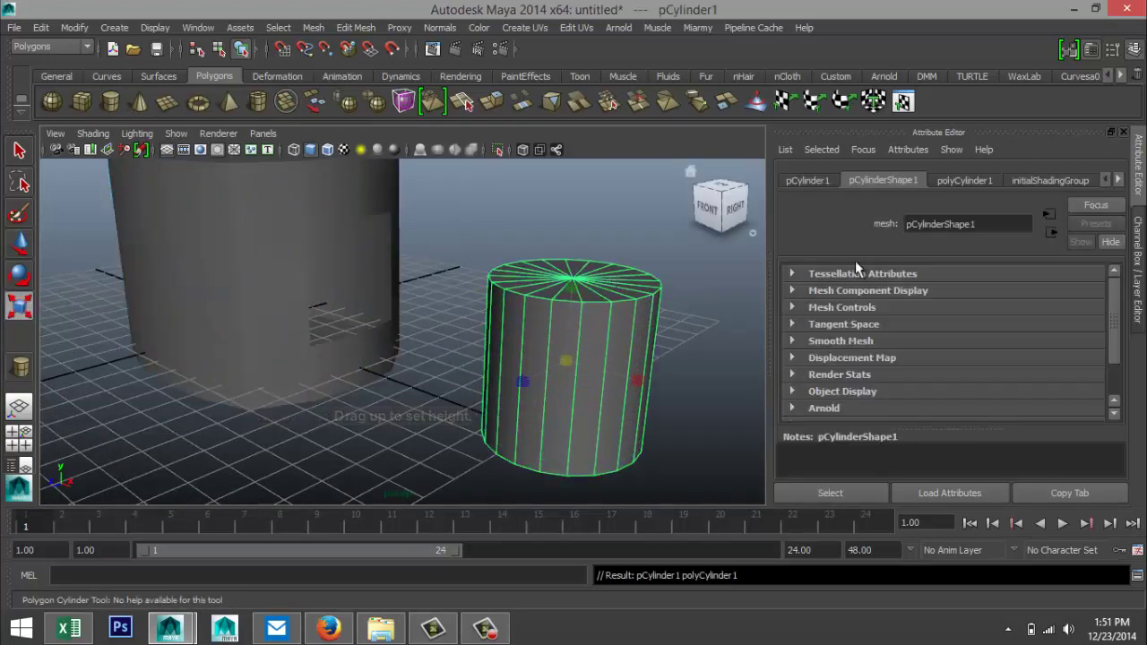
Give the cylinder 0 cap subdivisions, 8 axis subdivisions and 3 height subdivisions
click(968, 182)
double_click(951, 377)
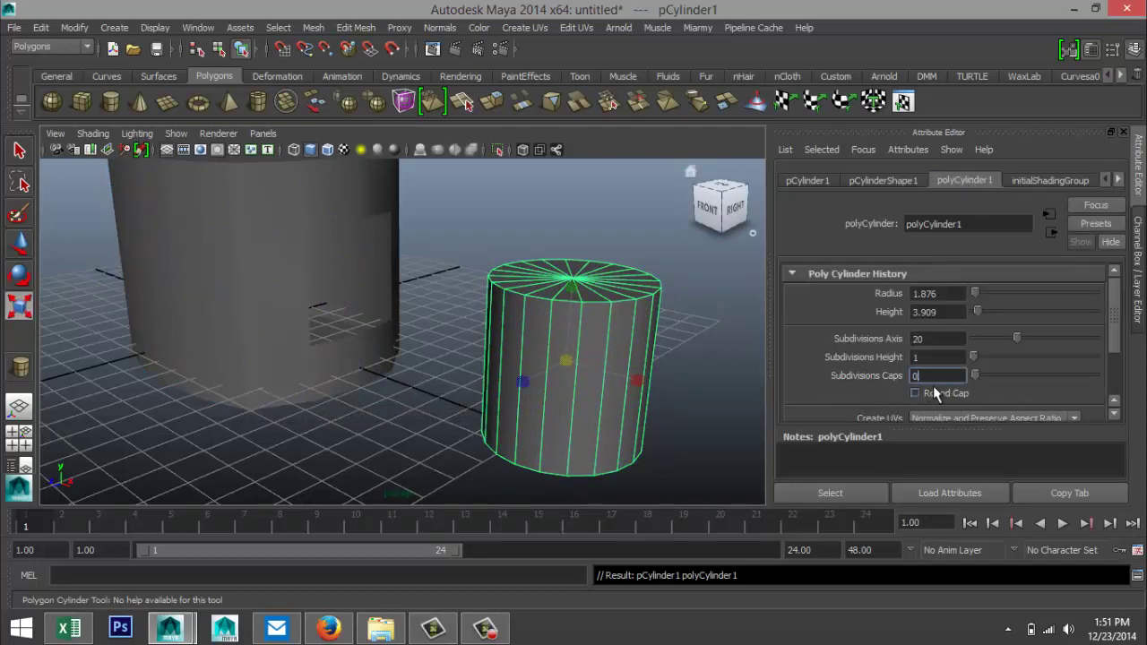
double_click(945, 340)
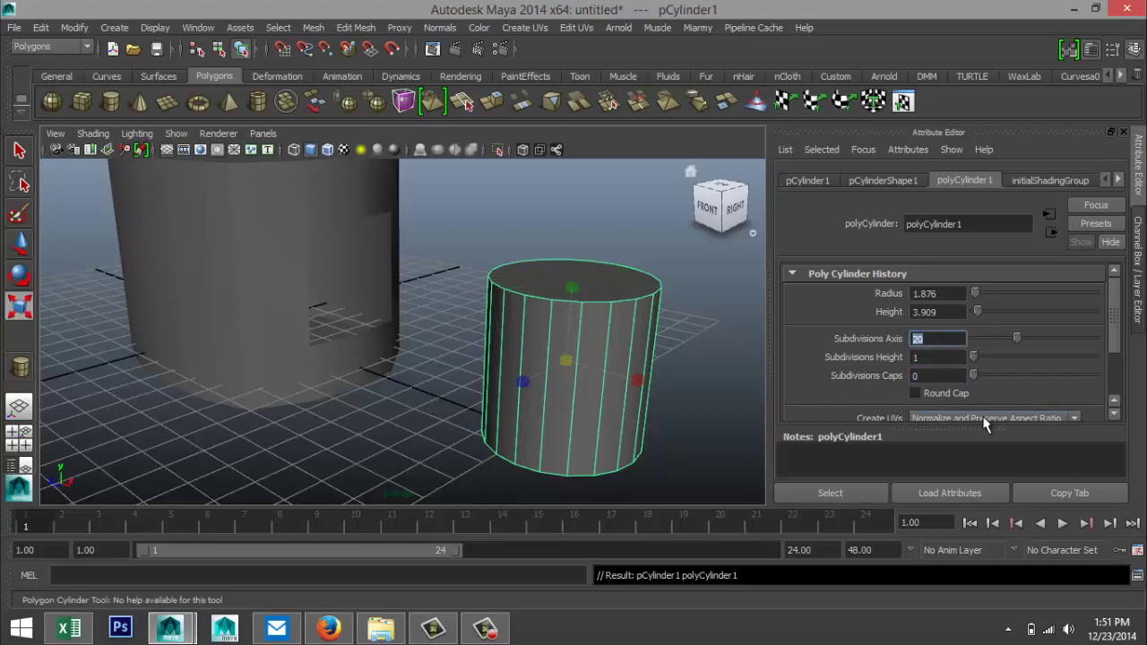
text(8)
double_click(945, 358)
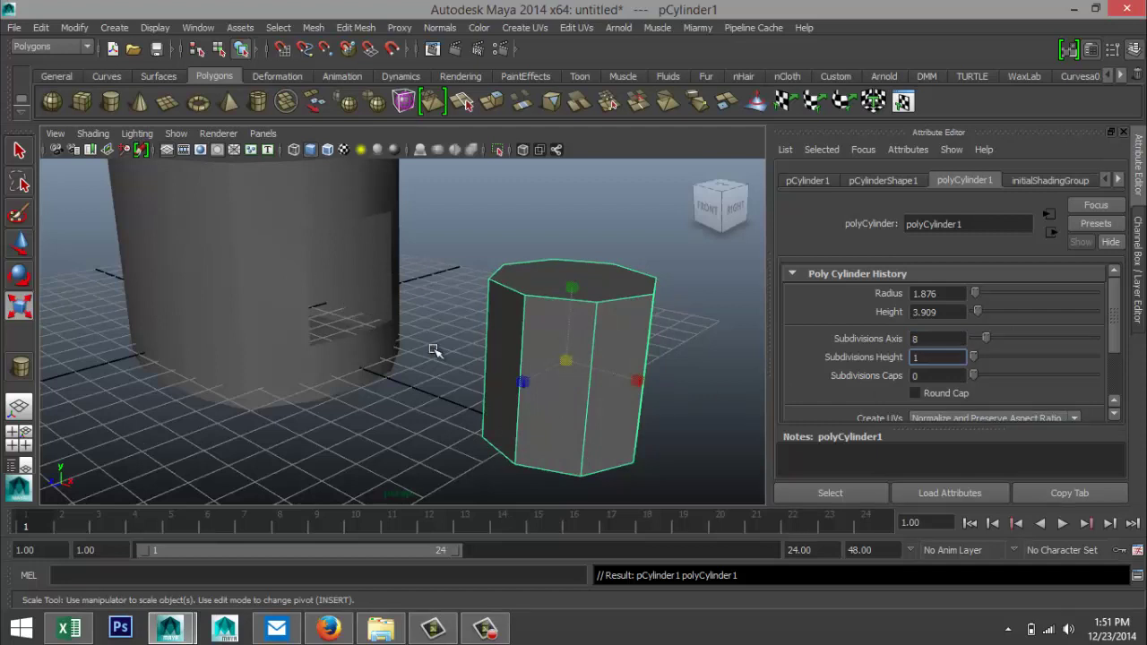
alt+drag(456, 356, 525, 384)
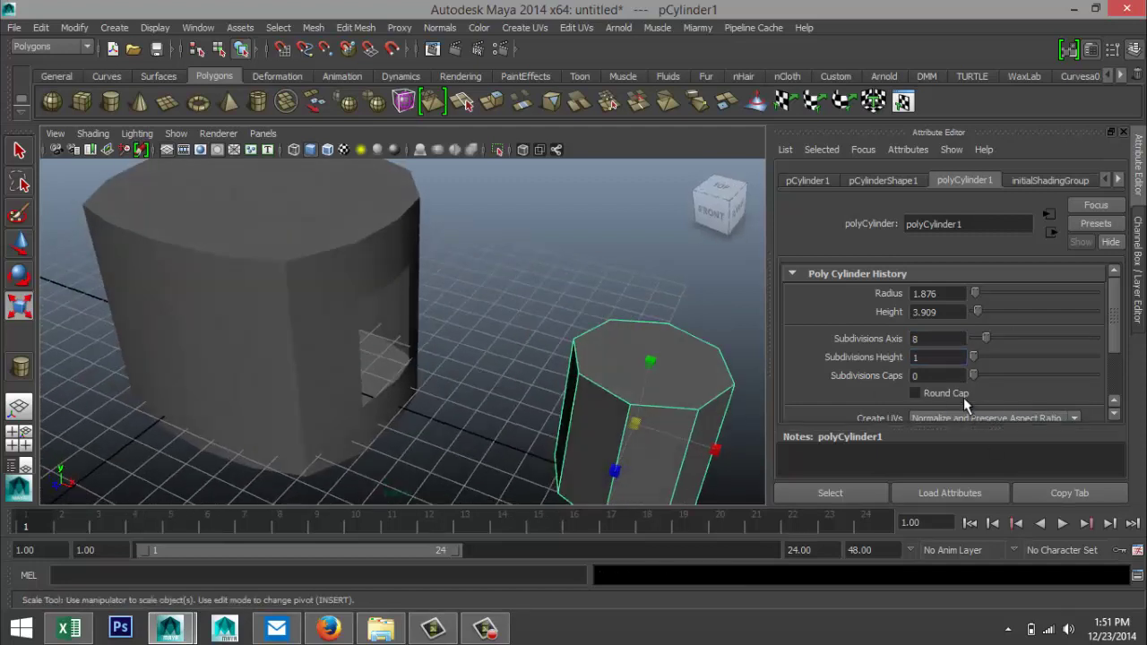
drag(973, 356, 979, 362)
right_drag(690, 370, 687, 284)
Remove the small cylinder's end cap faces, then reselect the whole open tube in object mode
click(674, 372)
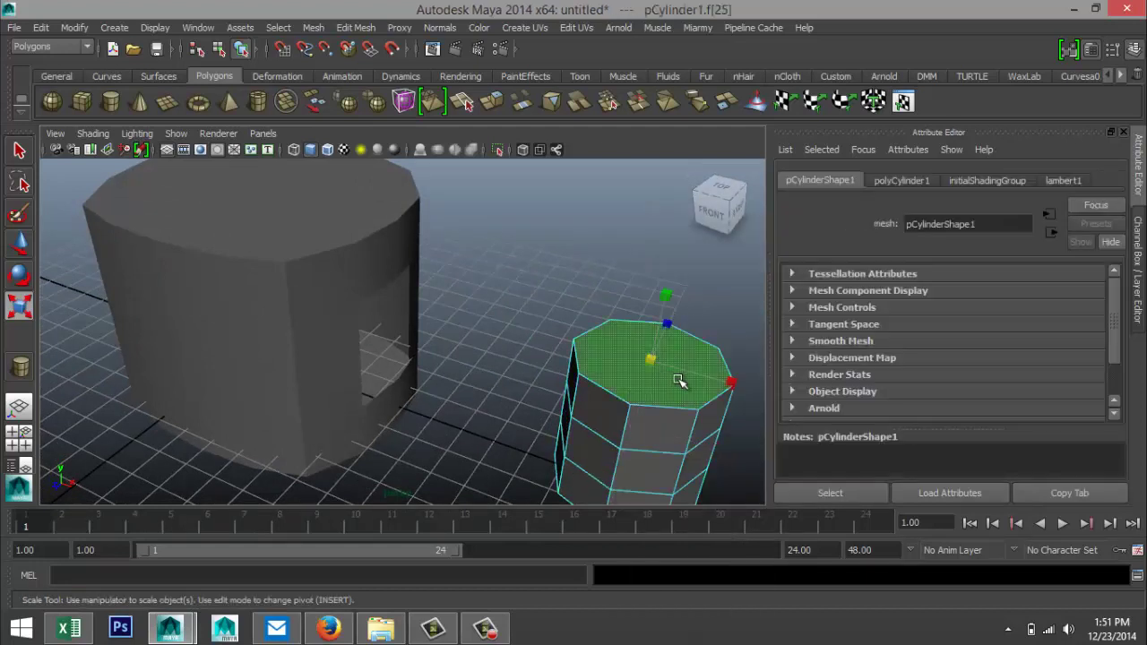
ctrl+click(678, 380)
alt+drag(589, 379, 564, 304)
click(607, 254)
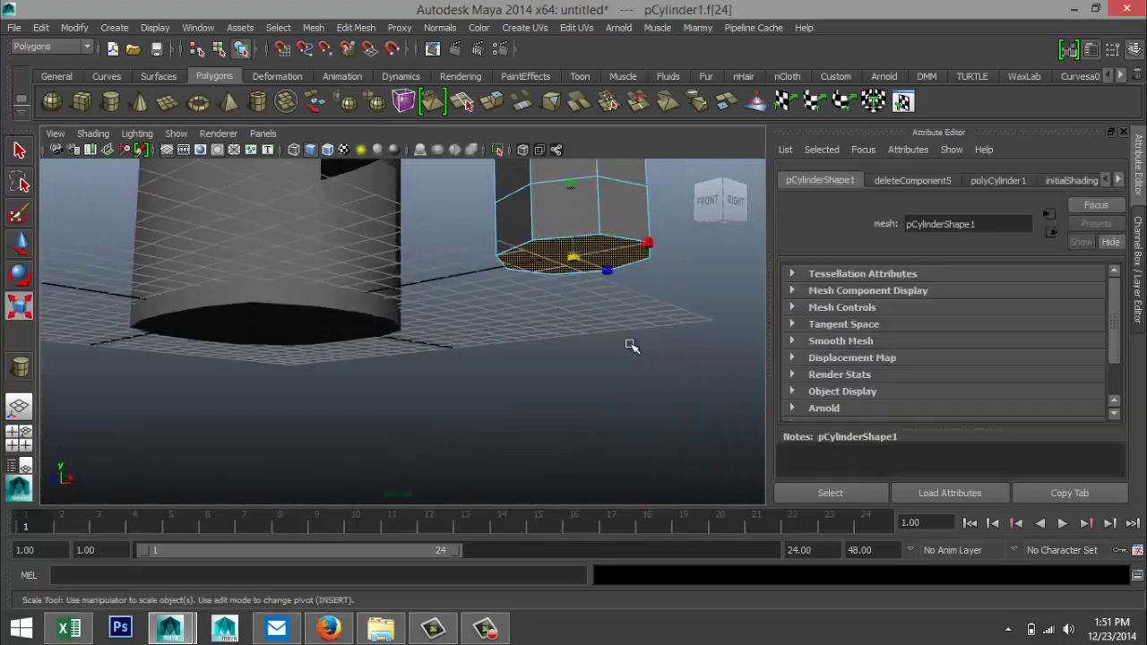
click(632, 347)
alt+drag(604, 356, 591, 388)
right_drag(583, 366, 596, 246)
click(590, 306)
Rotate the small cylinder onto its side with Rotate Z set to exactly 90°
key(e)
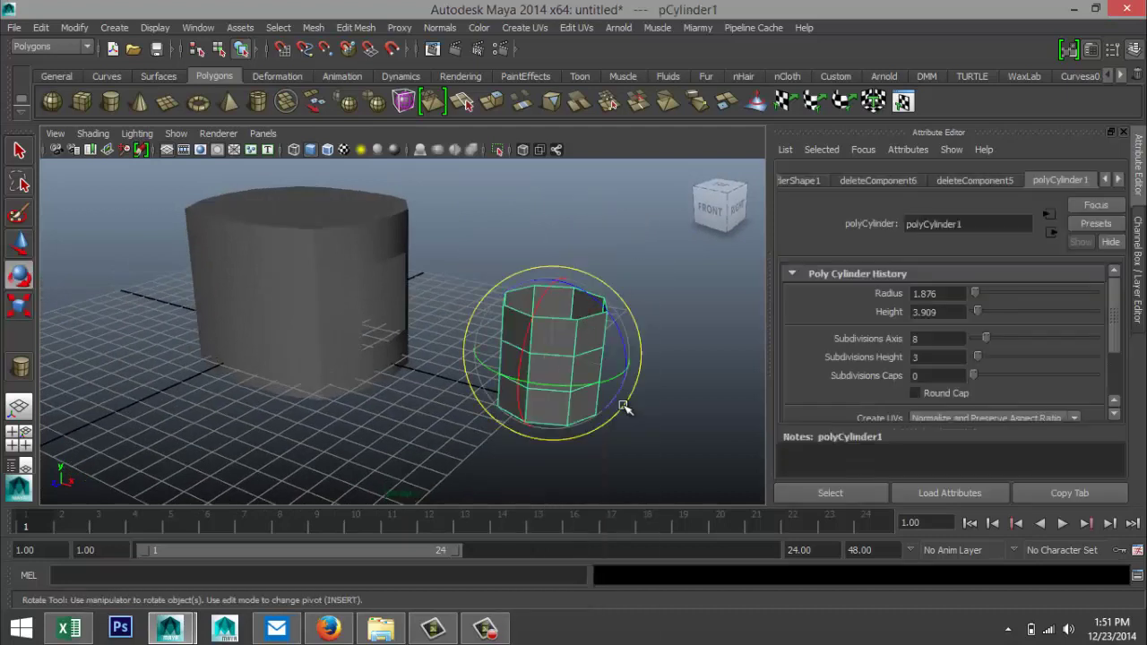
drag(626, 355, 550, 286)
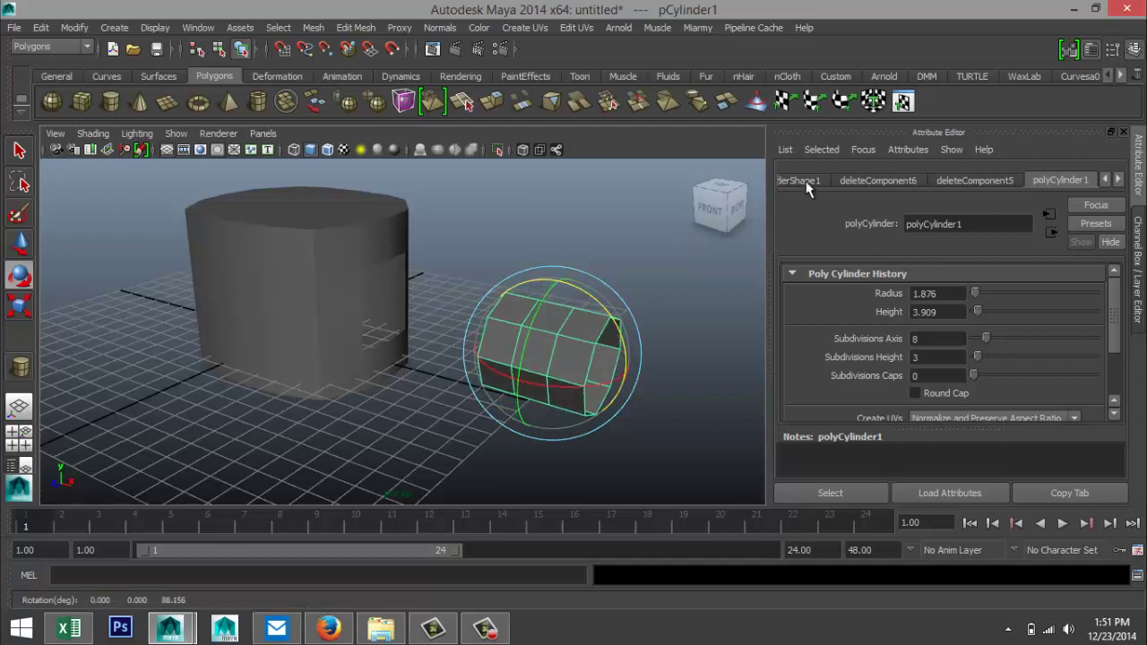
click(1106, 181)
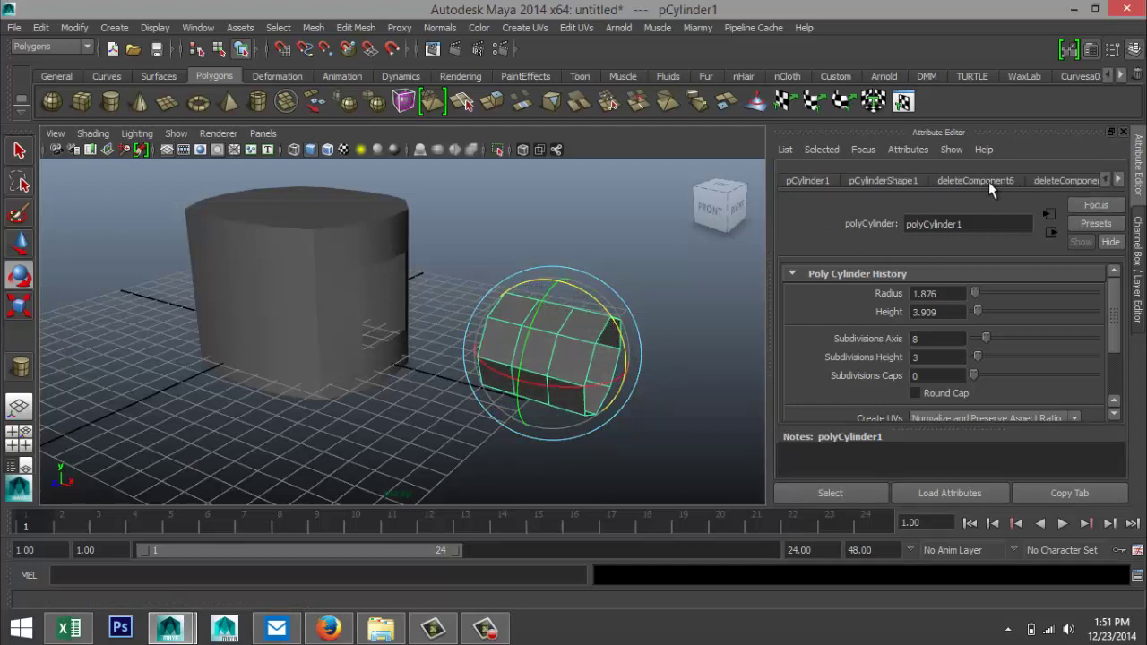
click(805, 180)
click(1078, 312)
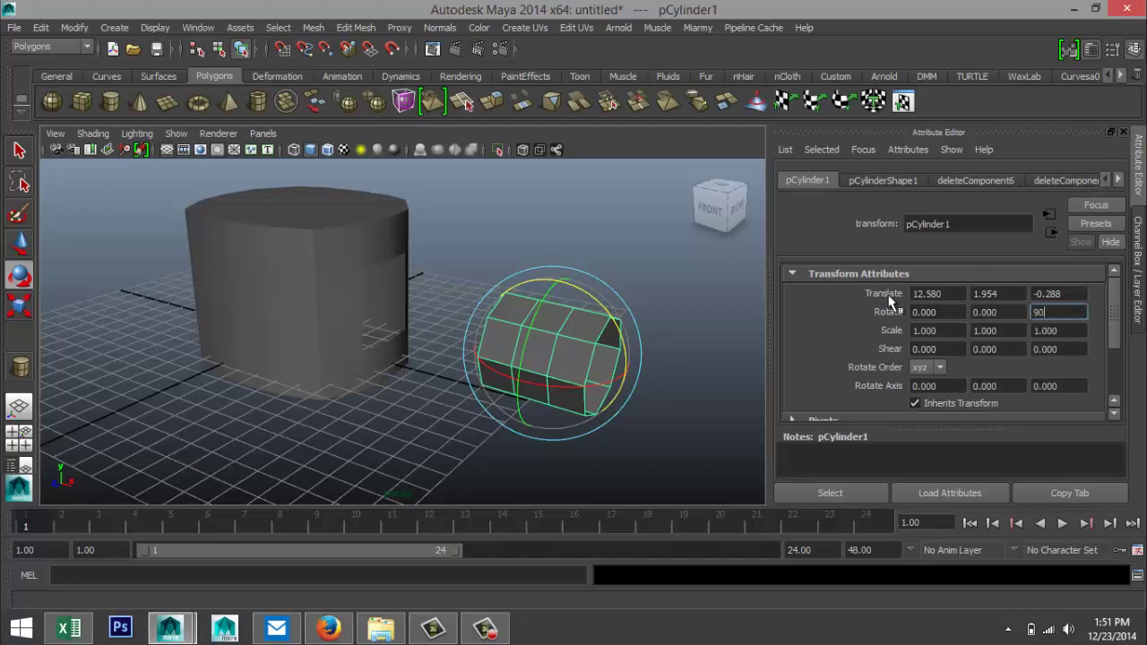
key(Return)
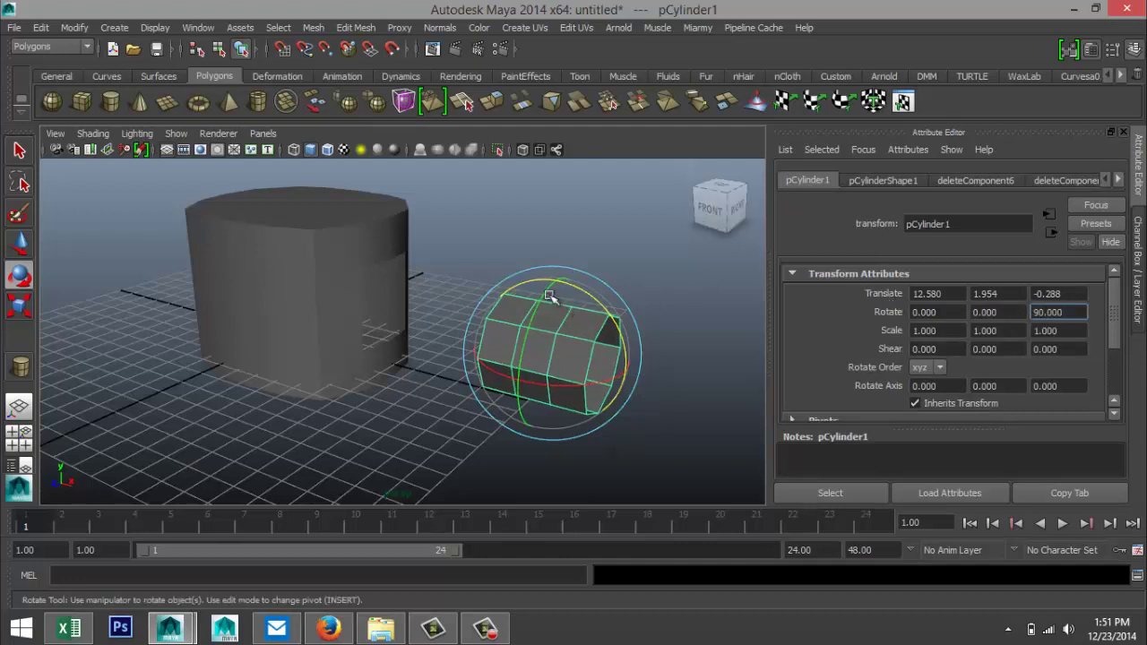
Stretch the lying cylinder lengthwise to a Y scale of 1.425
alt+drag(624, 407, 607, 419)
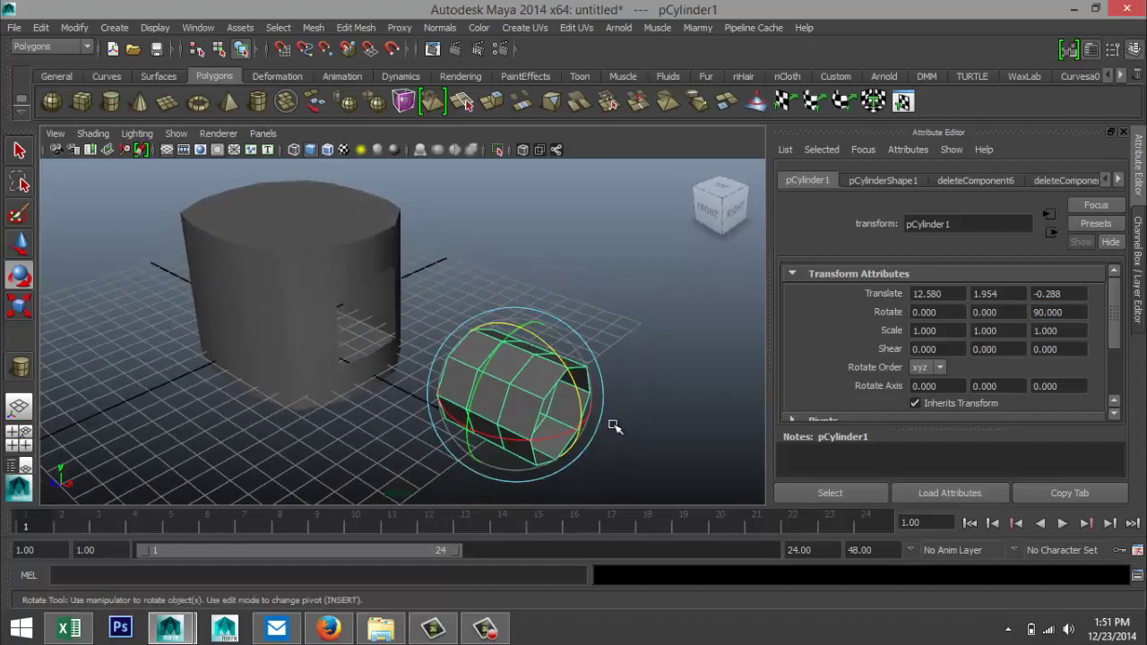
key(r)
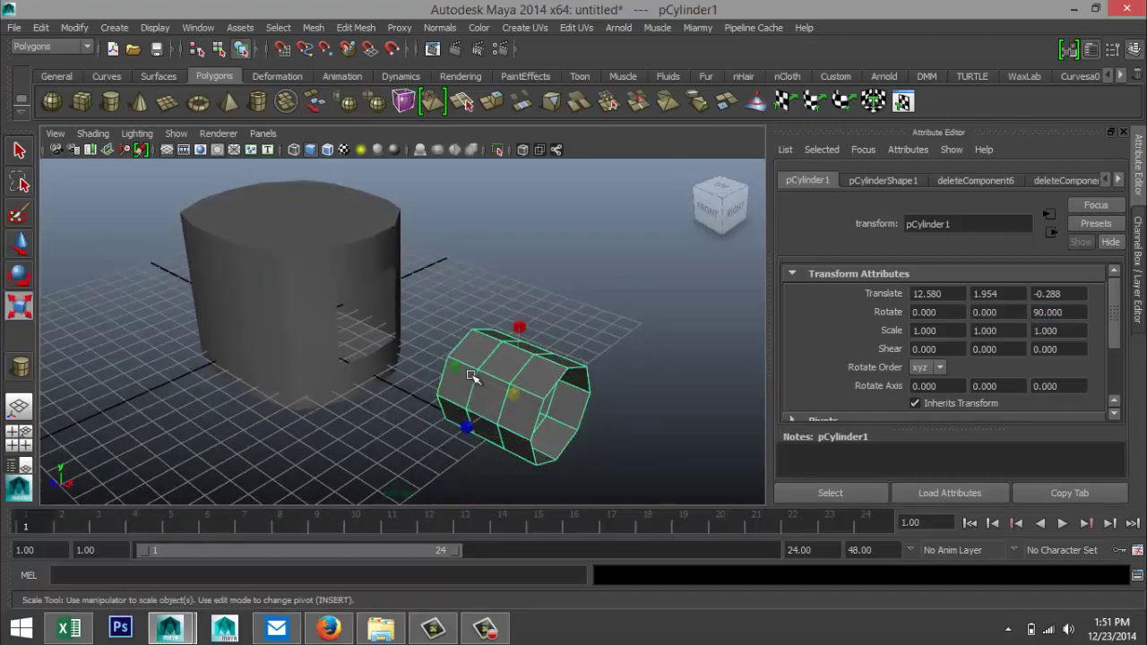
drag(455, 376, 435, 360)
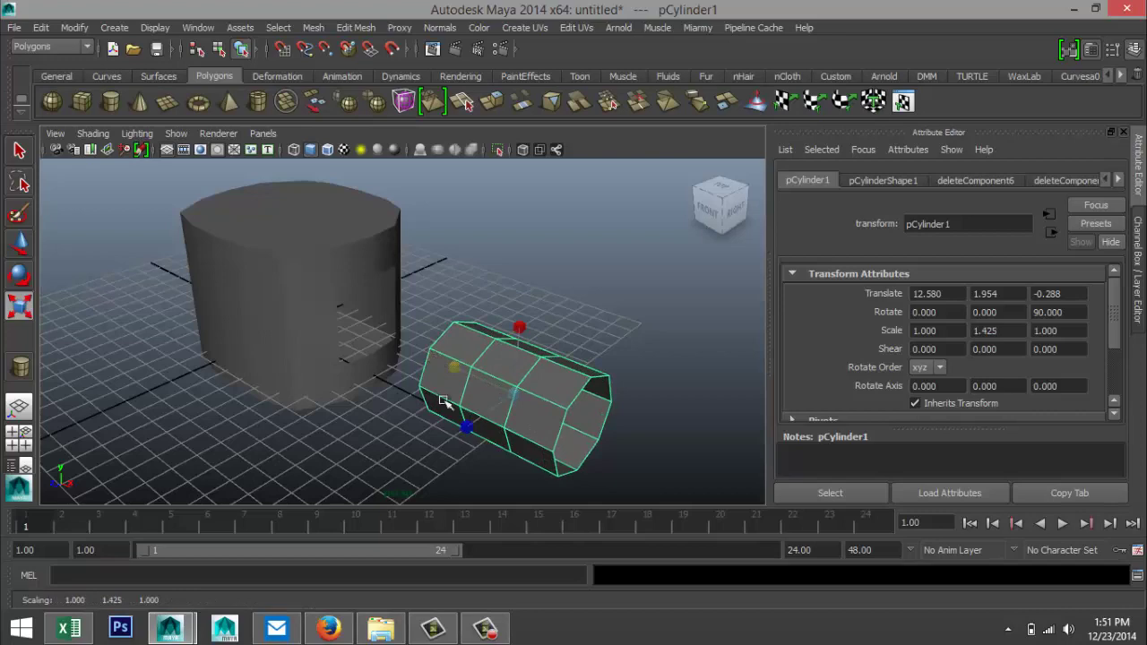
click(27, 437)
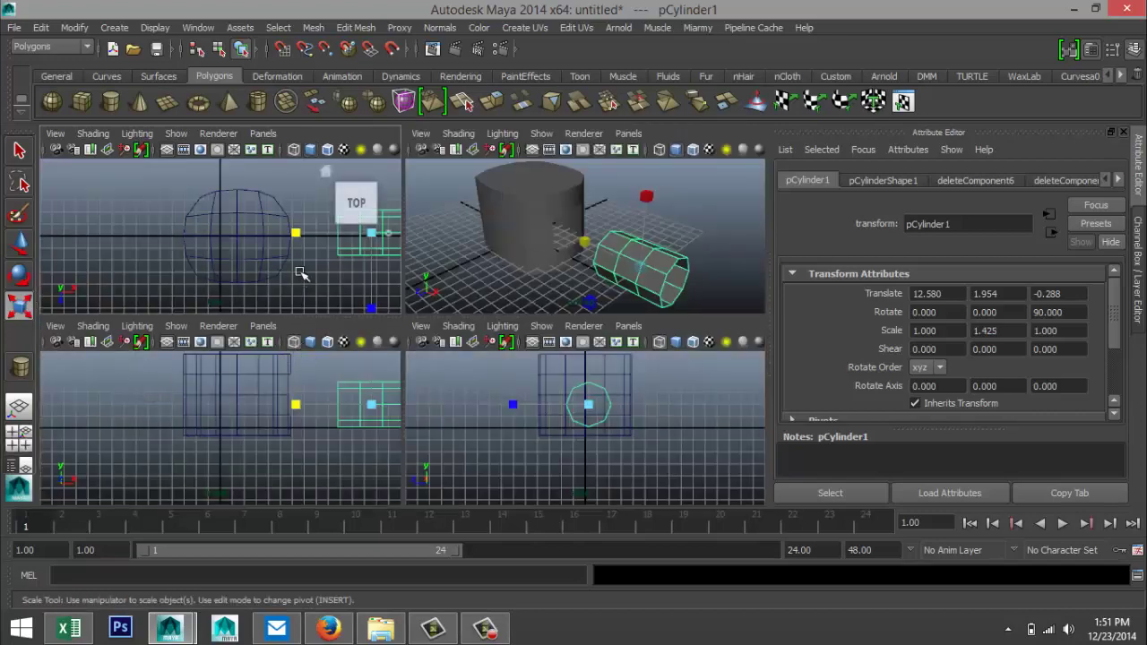
In the Top view, select the cylinder's middle ring vertices and shift them slightly
key(space)
scroll(690, 345, down, 2)
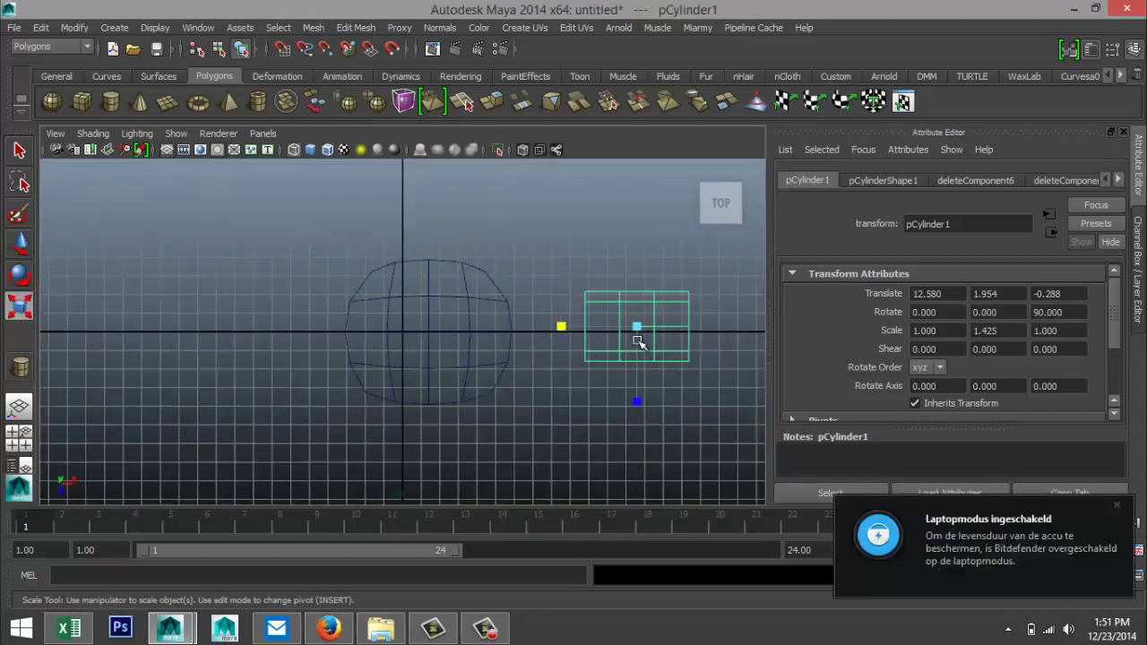
right_drag(657, 319, 583, 246)
drag(601, 262, 676, 391)
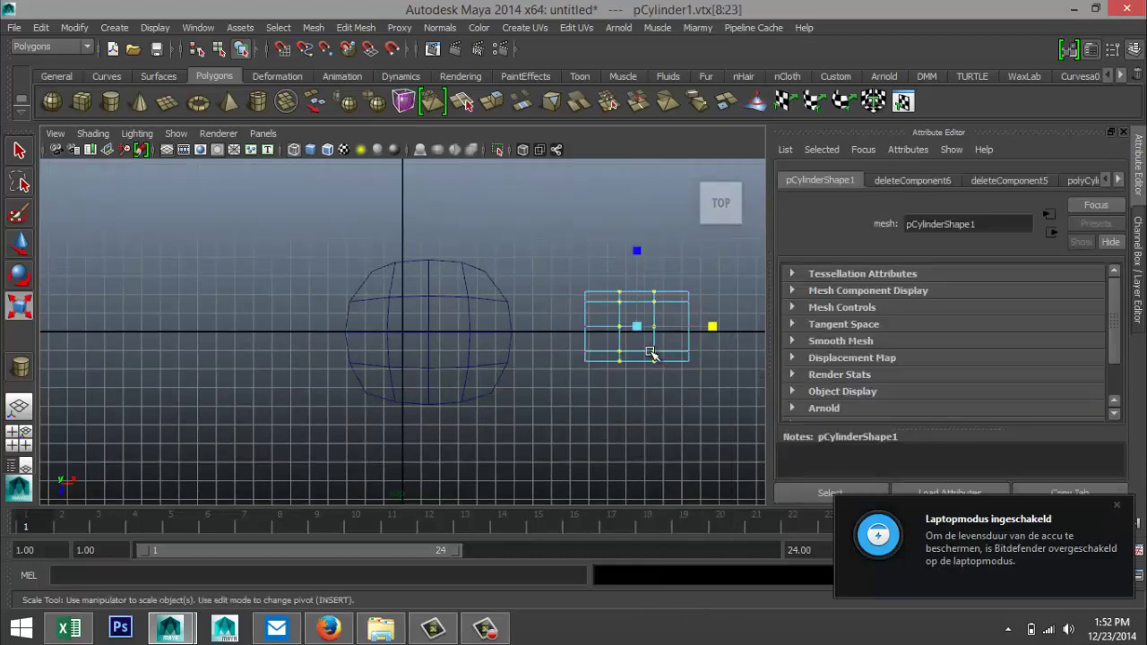
key(w)
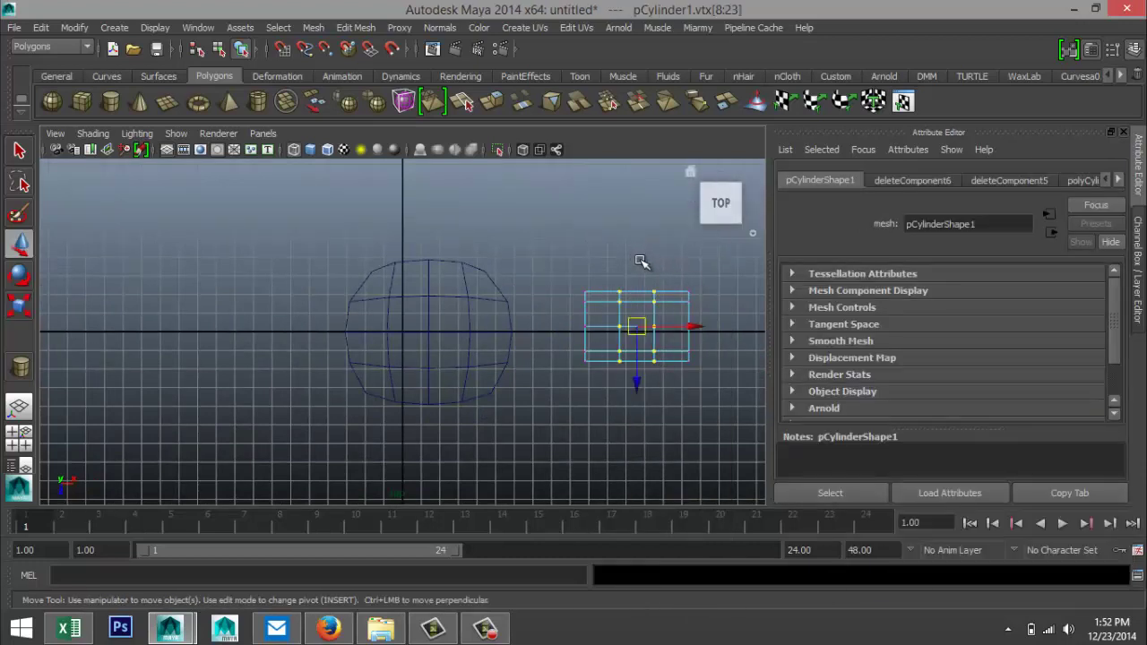
drag(636, 385, 639, 381)
In the perspective view, move the whole cylinder toward the block body
click(20, 438)
key(space)
alt+drag(377, 351, 375, 397)
right_drag(375, 256, 439, 224)
mouse_move(475, 392)
alt+mouse_down()
mouse_move(562, 386)
mouse_move(507, 372)
mouse_move(481, 385)
alt+mouse_up()
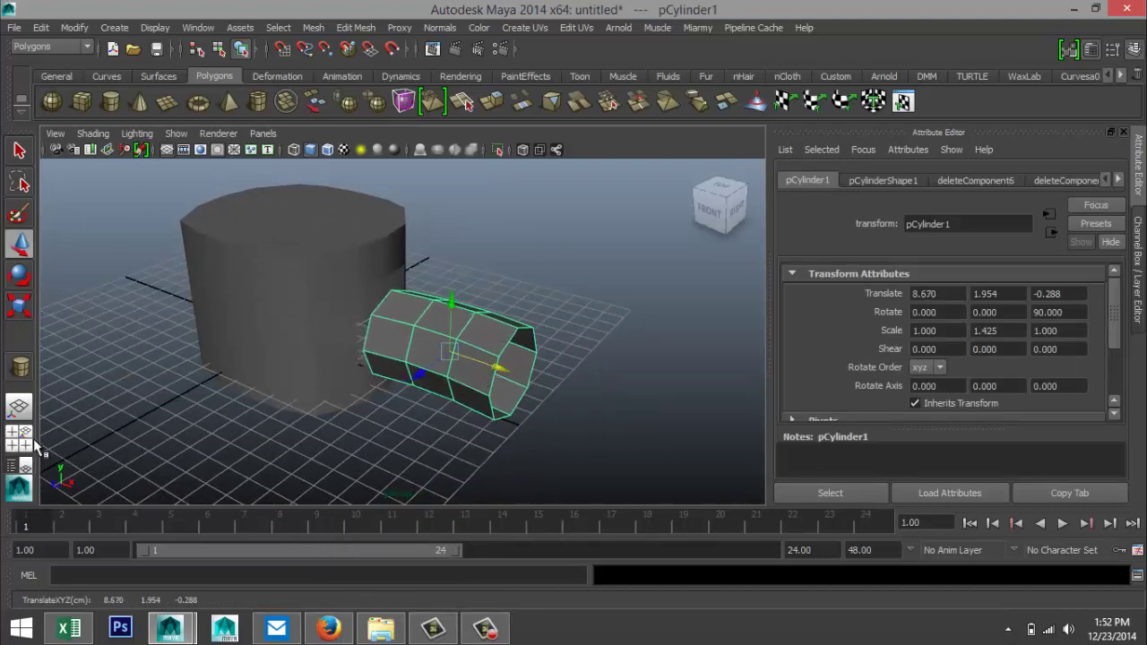
In the front view, nudge the cylinder right and raise it to translate 8.844, 2.684
click(19, 438)
key(space)
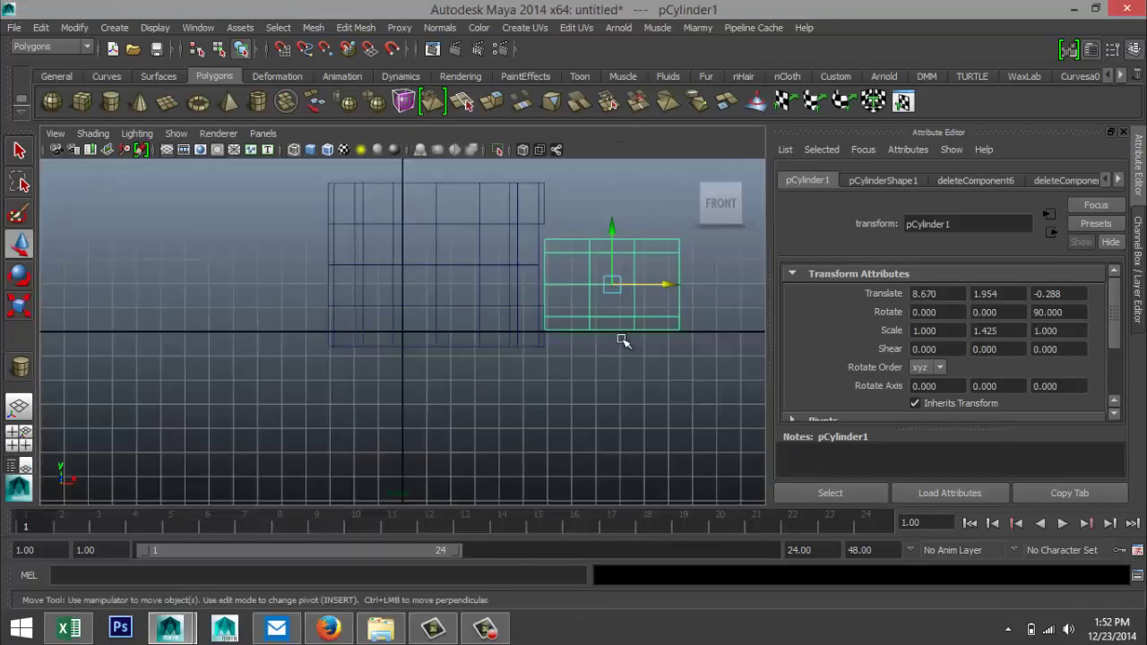
drag(672, 287, 679, 282)
drag(625, 228, 620, 215)
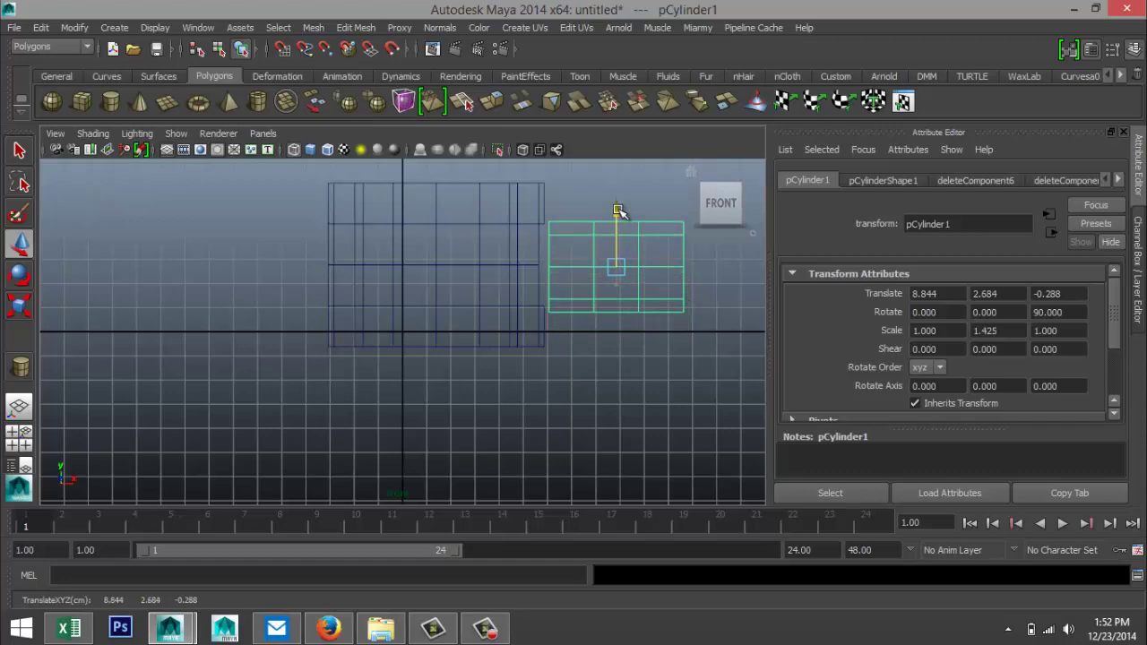
Orbit the perspective view higher and add the block body to the selection
click(21, 438)
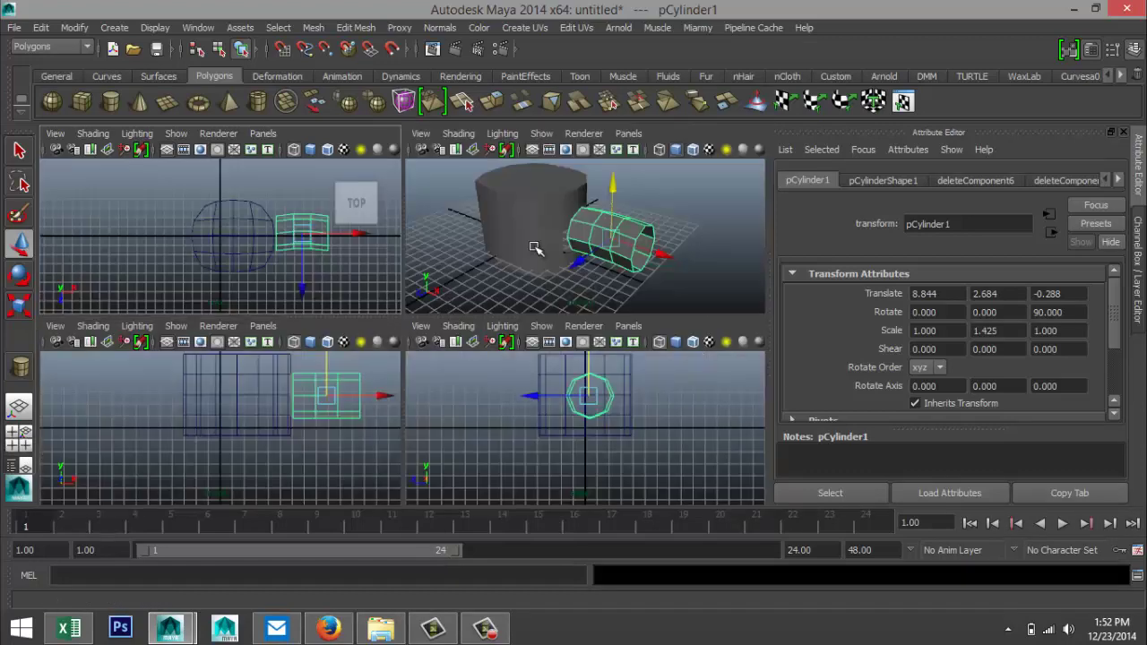
key(space)
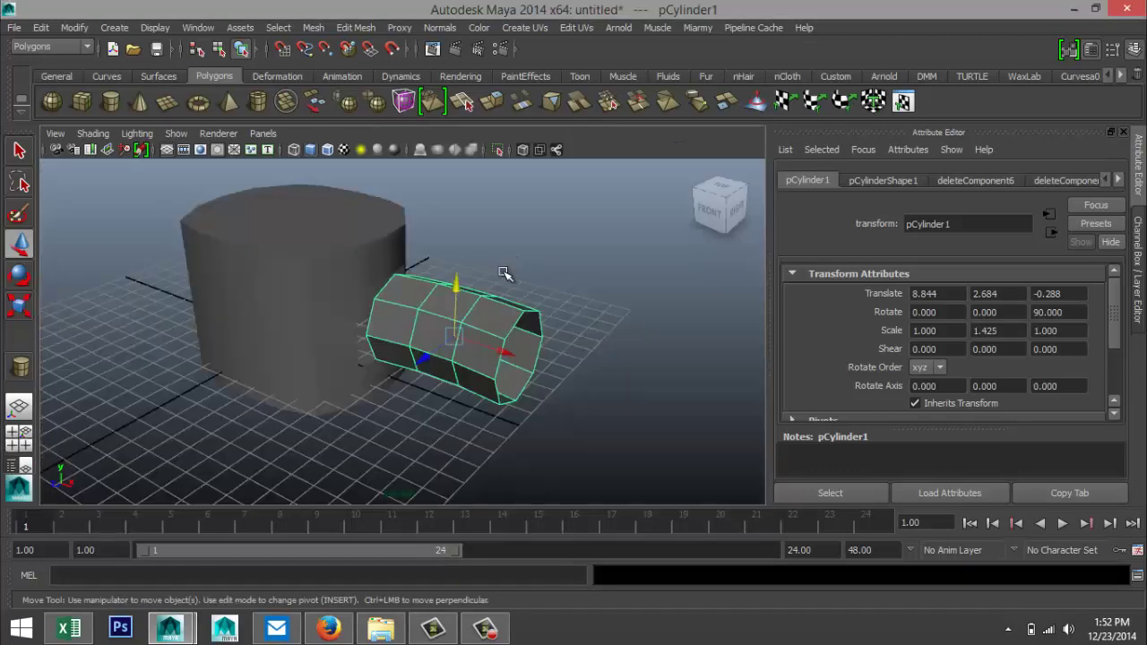
alt+drag(513, 320, 515, 361)
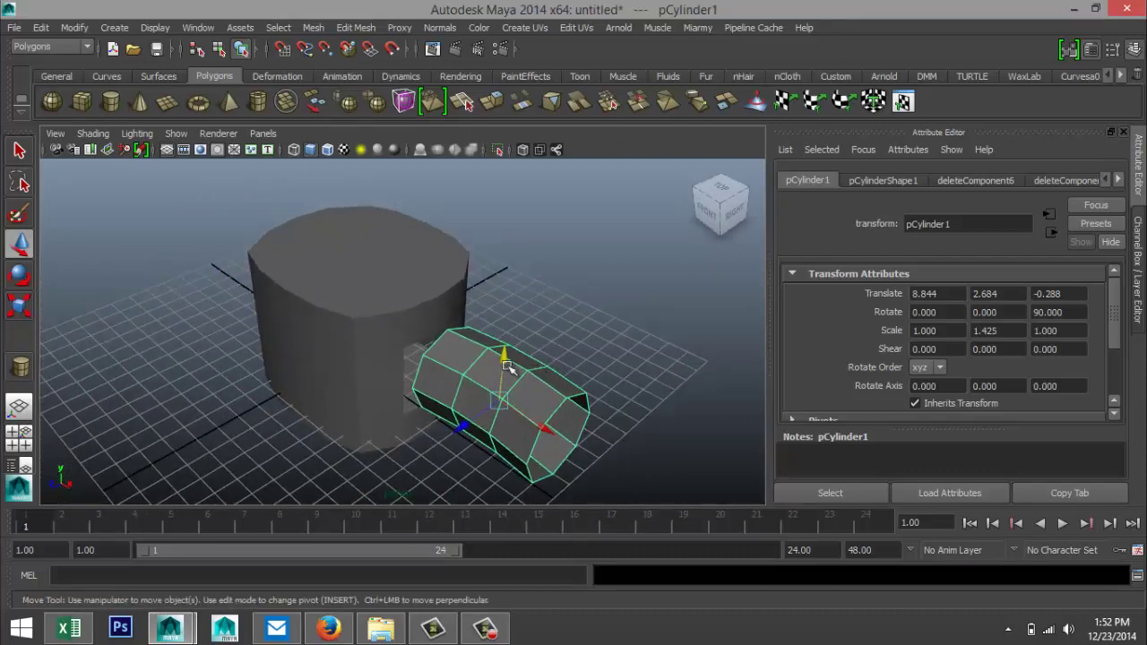
shift+click(422, 314)
Combine the block and cylinder into polySurface1 and activate the Merge Vertex Tool
click(314, 28)
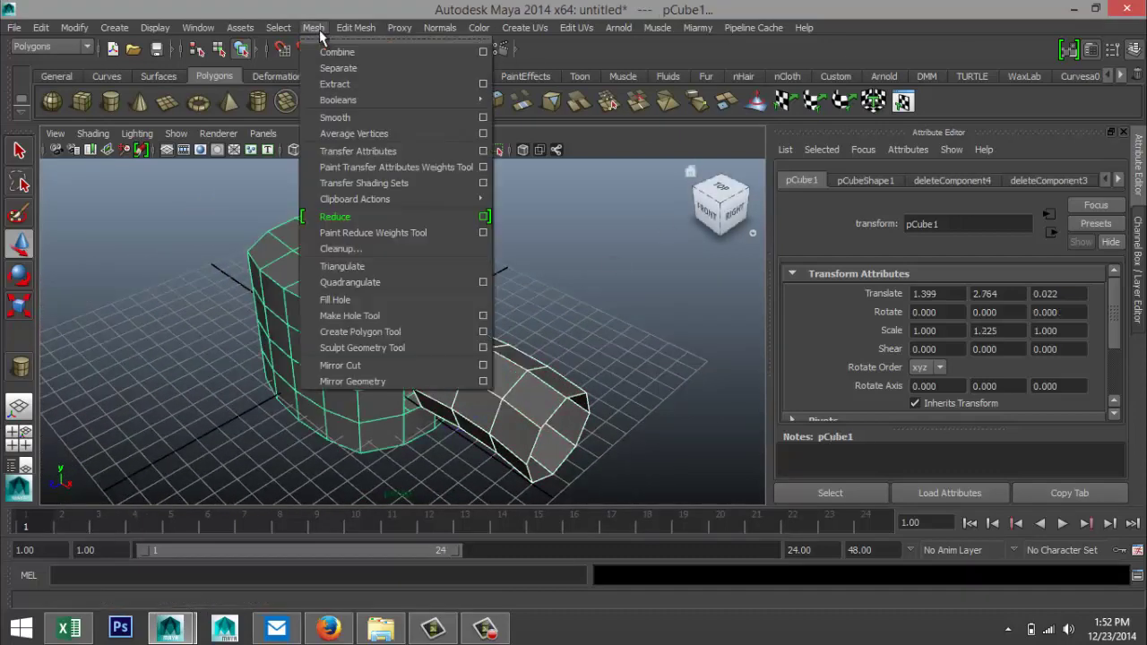
click(347, 54)
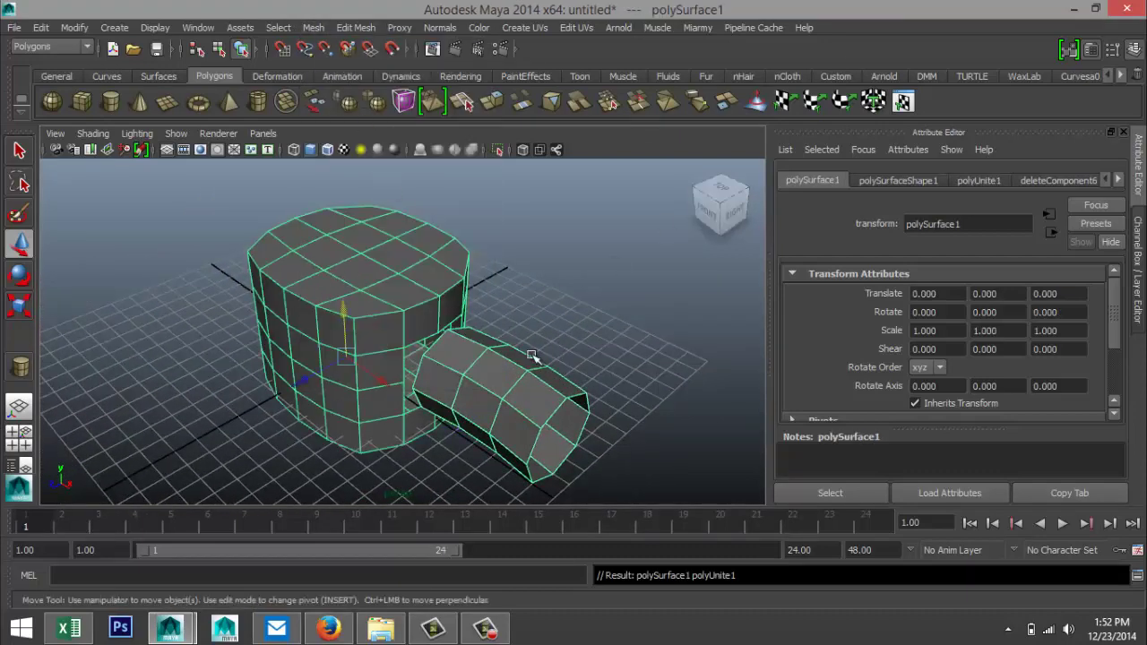
key(f)
click(358, 33)
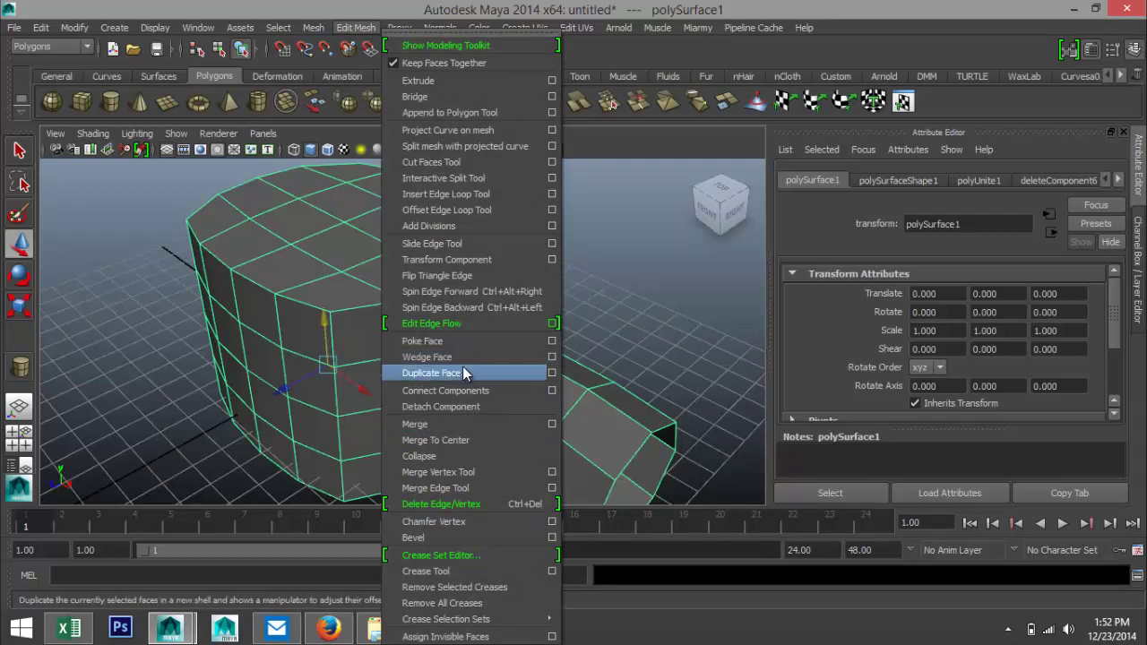
click(480, 473)
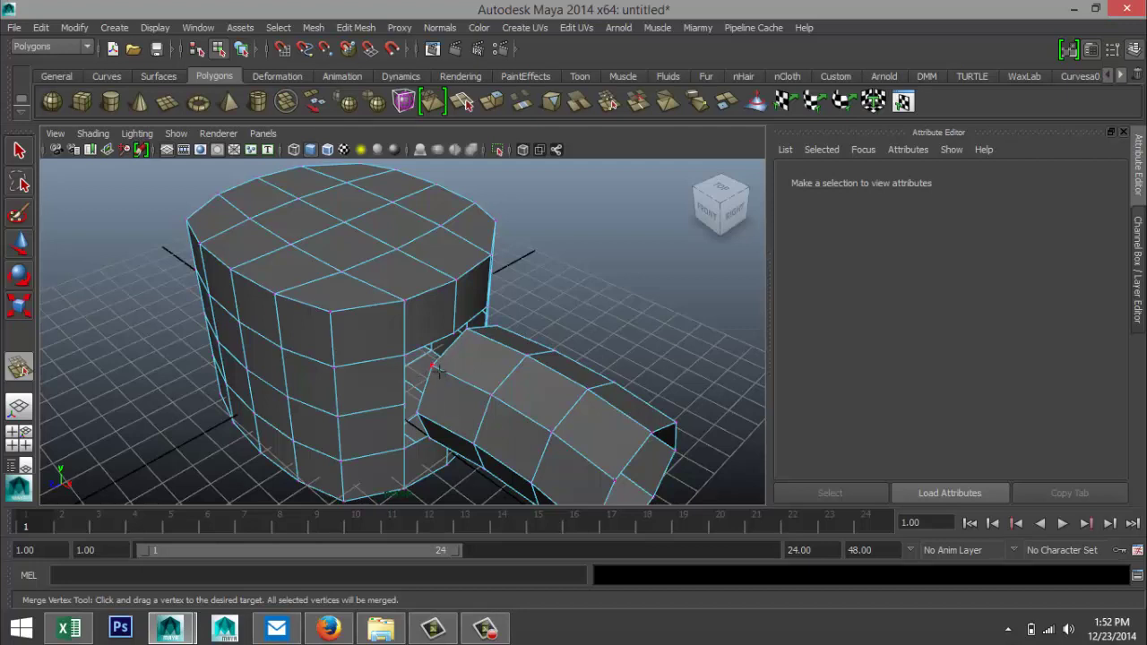
Merge the first two cylinder vertices onto the body at the joint
scroll(467, 407, up, 5)
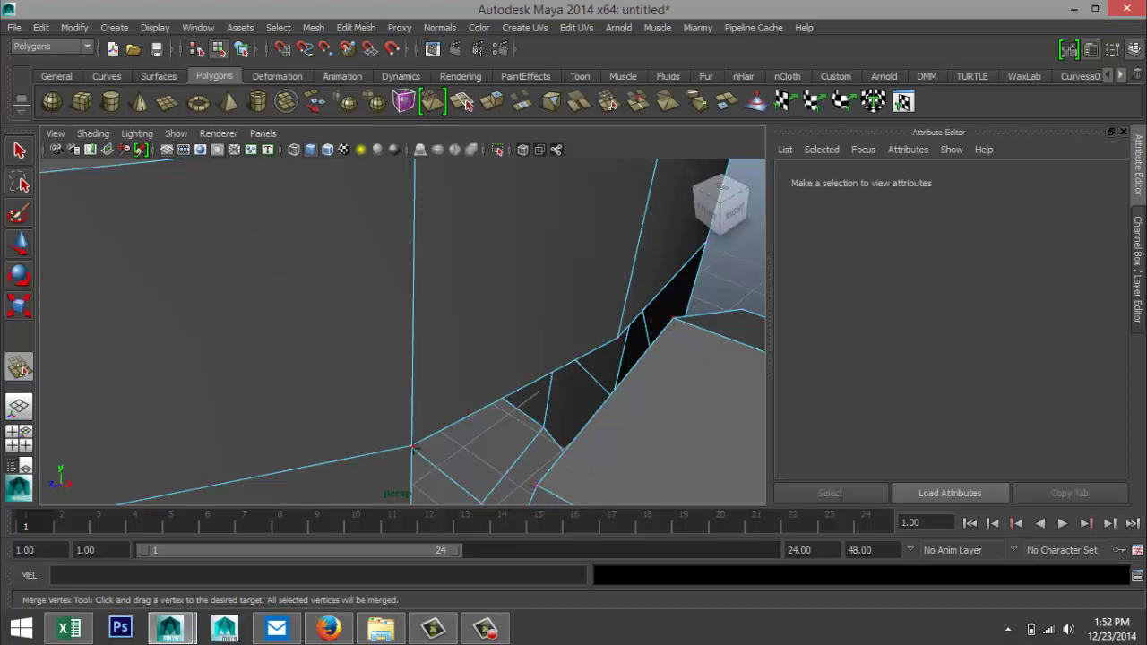
scroll(427, 450, down, 5)
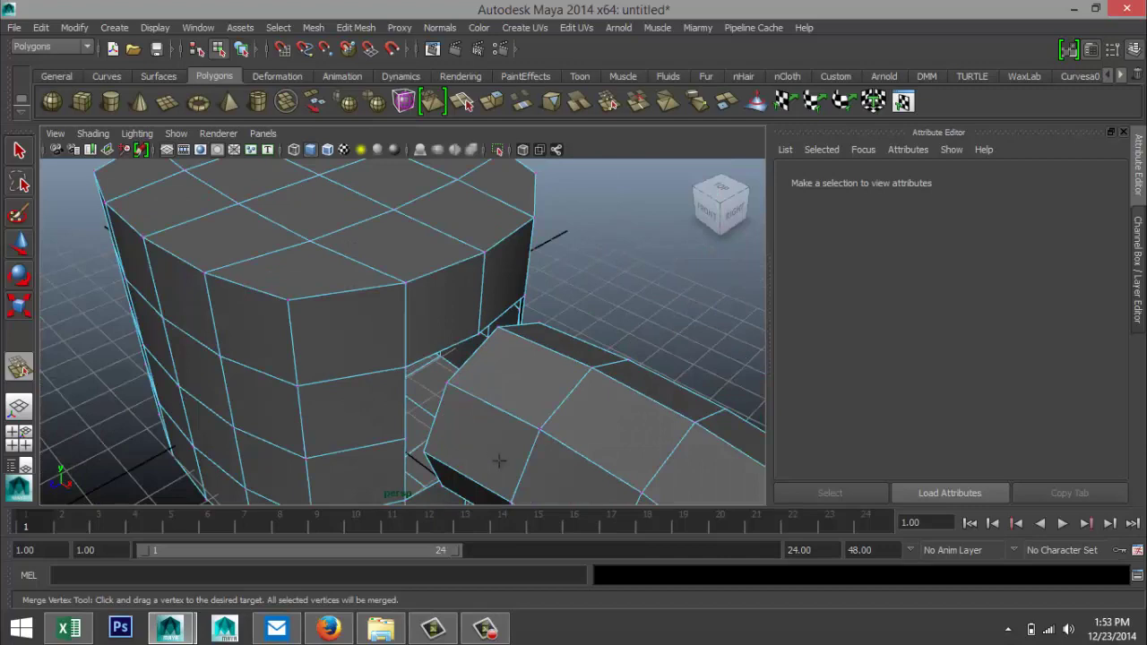
alt+drag(509, 445, 545, 457)
scroll(545, 457, up, 3)
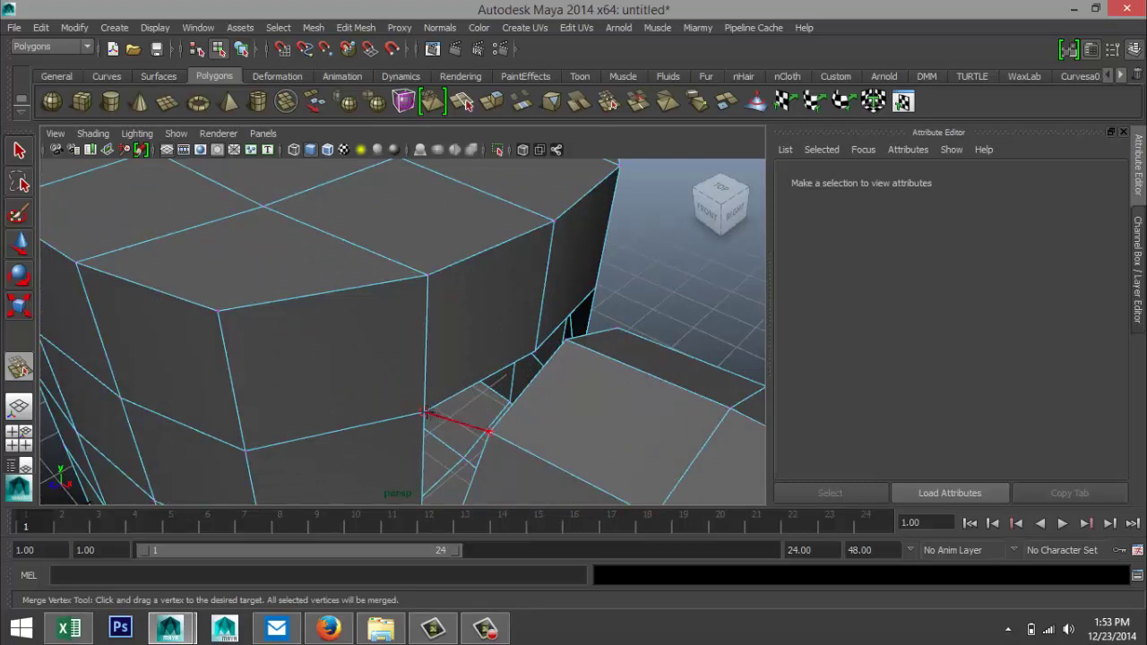
drag(425, 413, 425, 414)
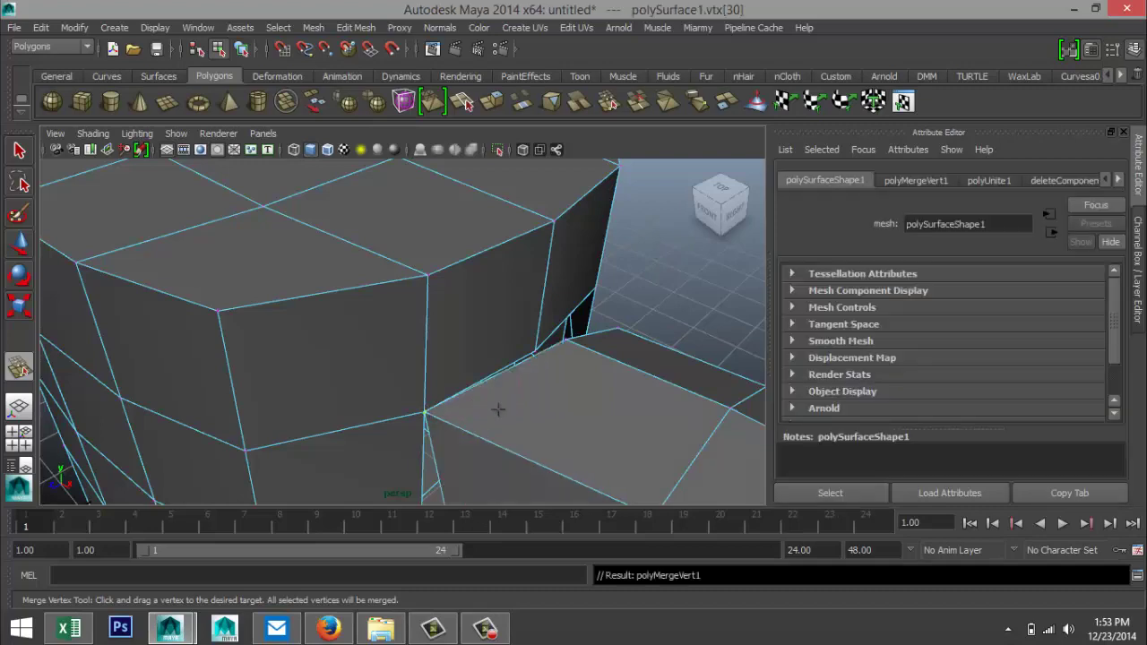
alt+drag(525, 417, 438, 395)
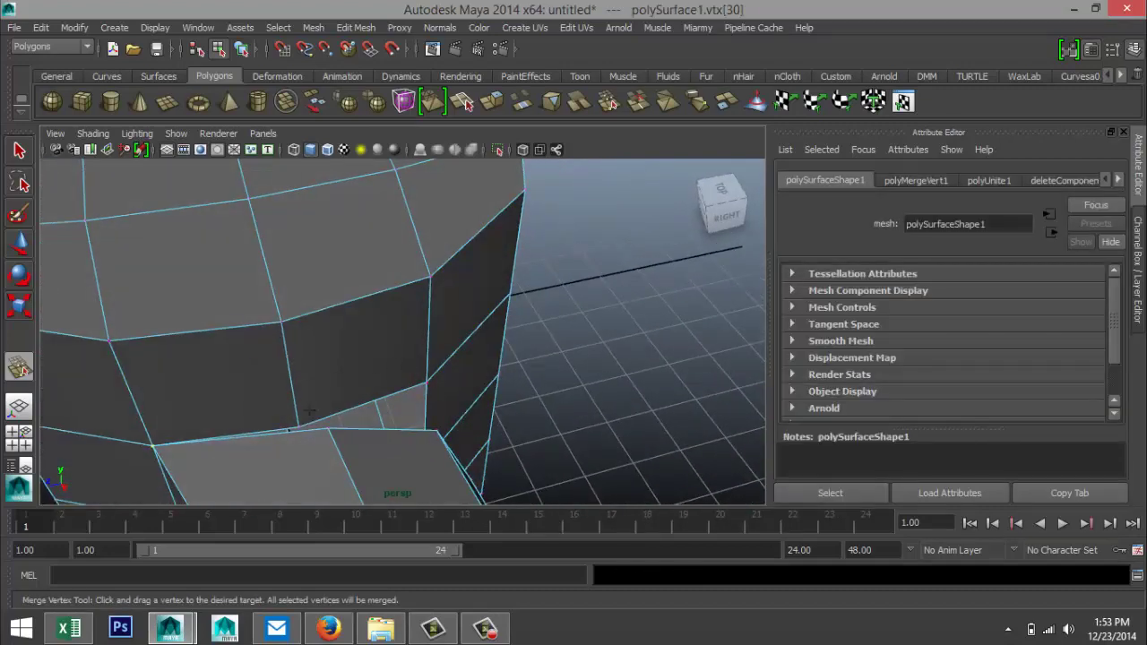
drag(299, 428, 302, 430)
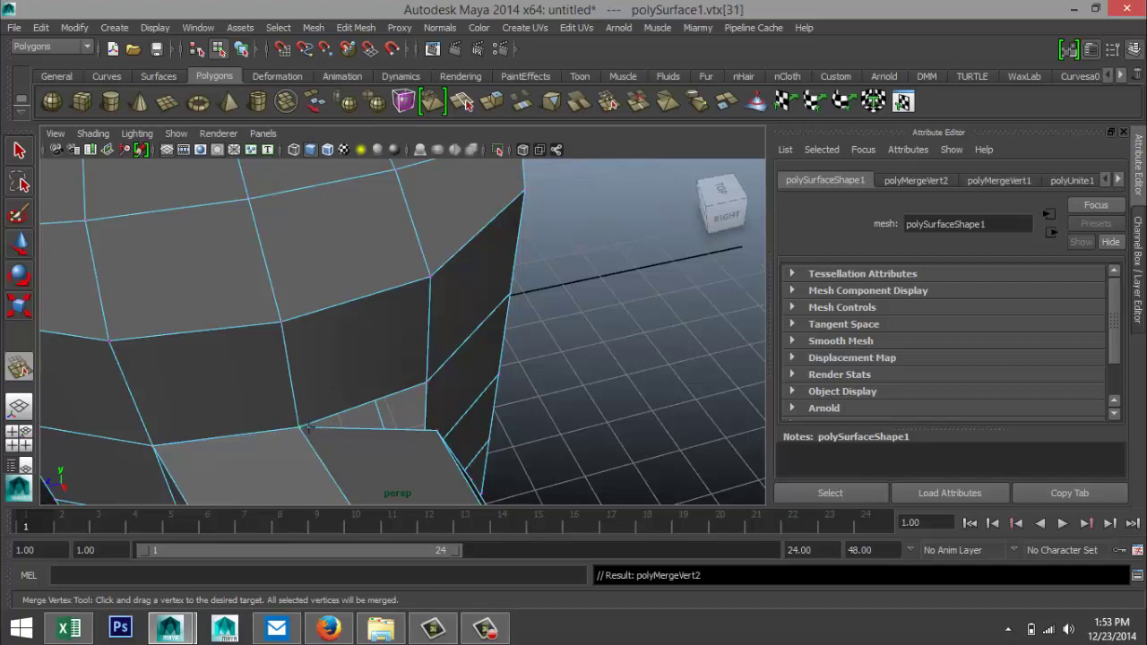
Weld four more loose seam vertices into their neighbours
alt+drag(541, 464, 164, 364)
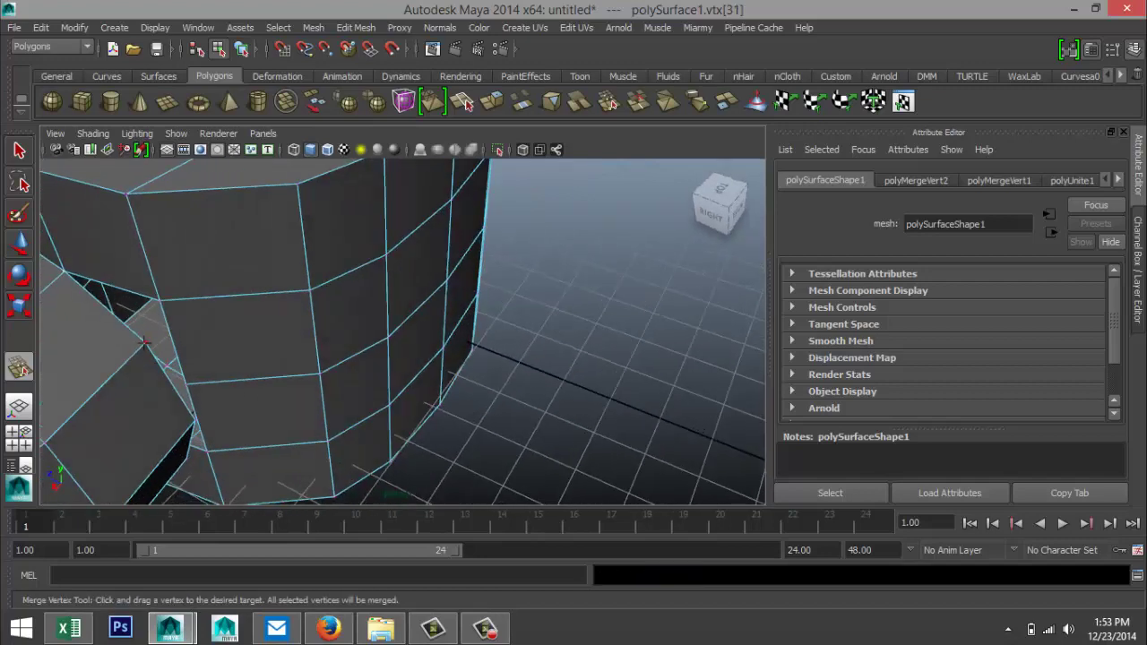
drag(158, 304, 159, 301)
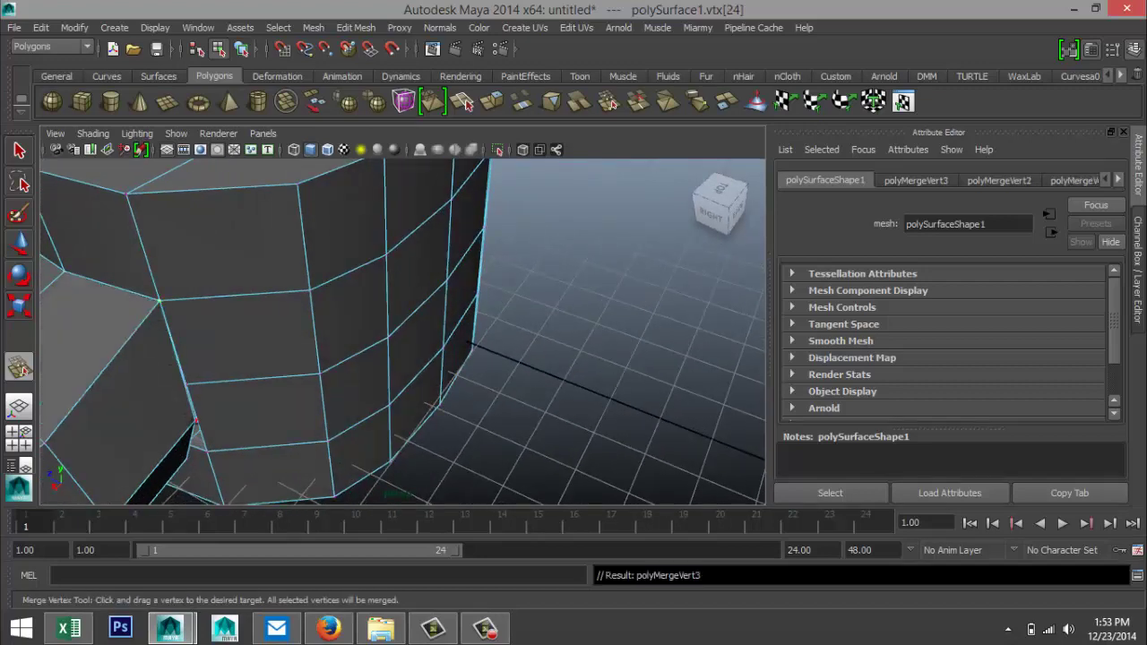
drag(195, 420, 187, 386)
alt+drag(277, 427, 264, 299)
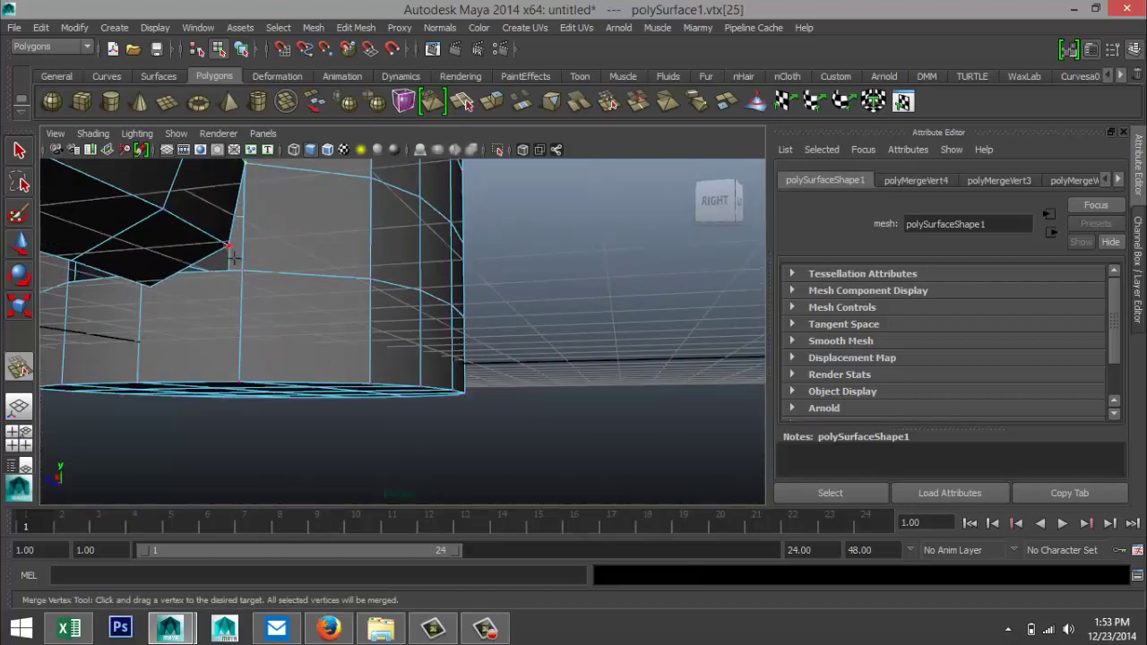
drag(232, 255, 235, 274)
Merge the remaining seam vertices, including the one at the tube junction
alt+drag(200, 346, 314, 346)
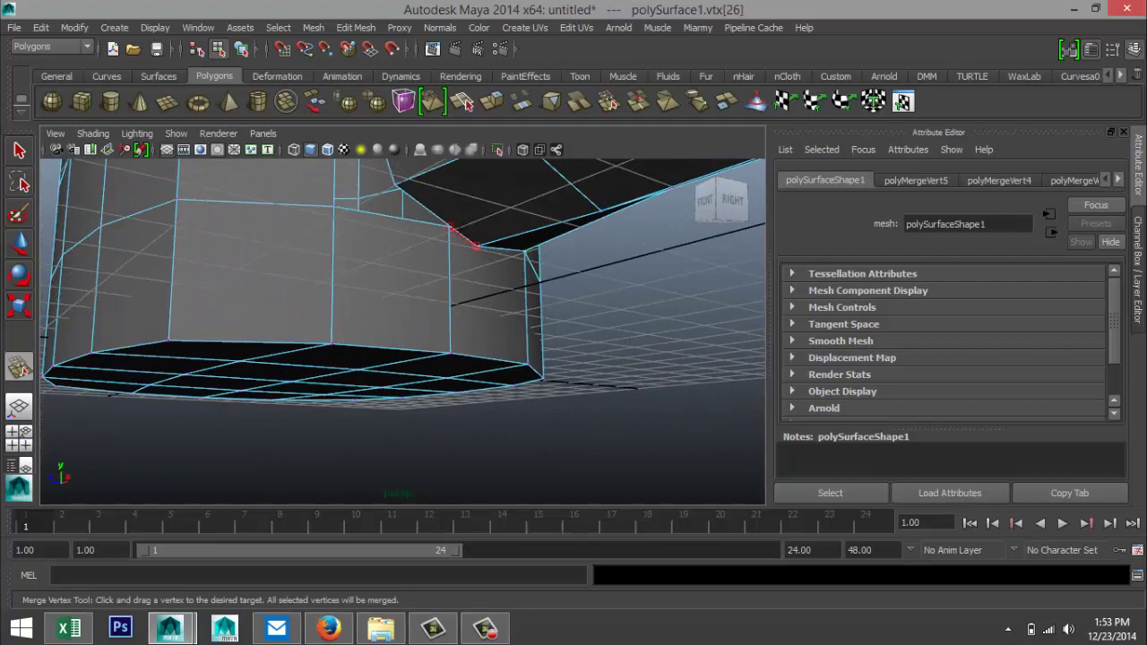
drag(477, 245, 479, 245)
alt+drag(389, 277, 563, 319)
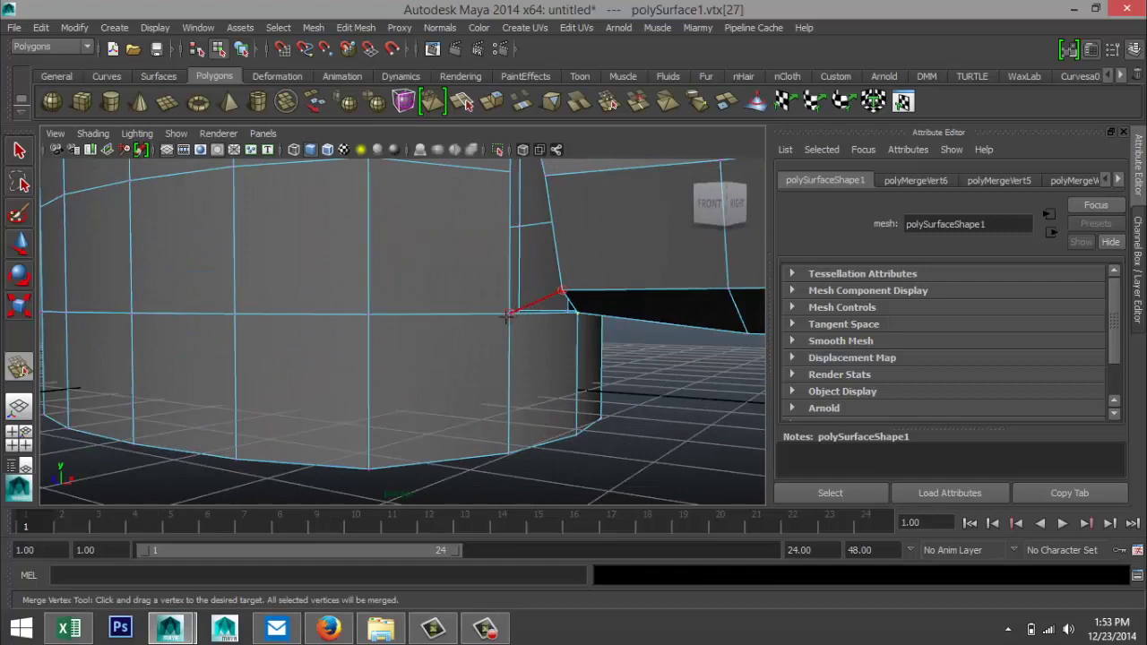
drag(499, 318, 544, 368)
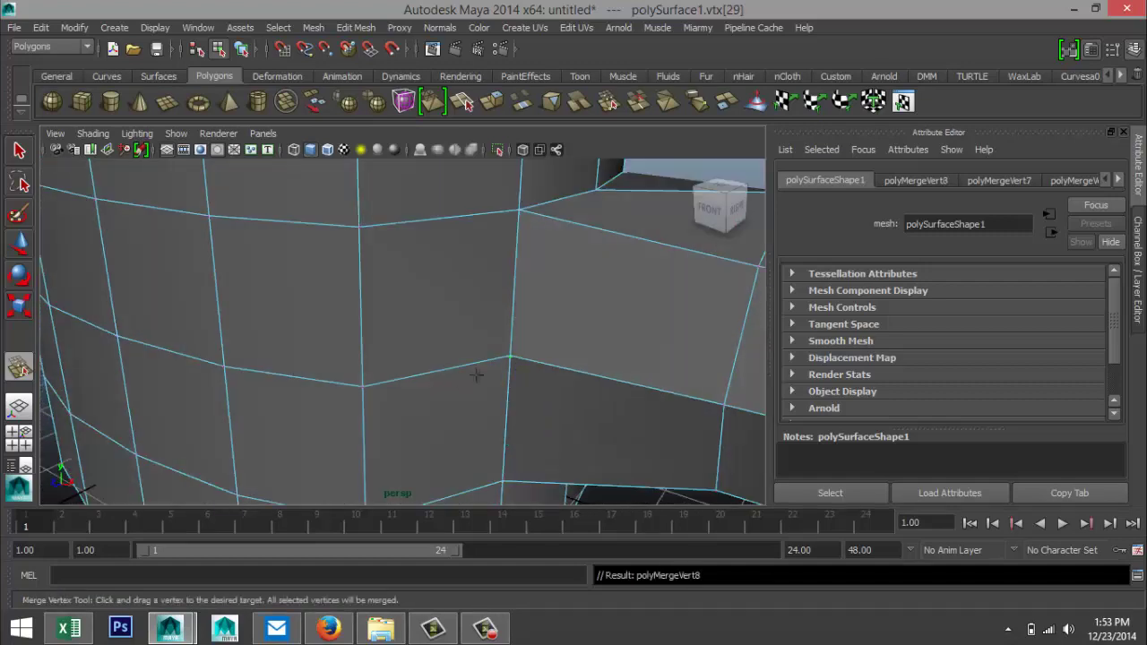
Frame the whole object and orbit to a straight front view to check the seam
key(a)
alt+drag(394, 457, 399, 348)
click(502, 394)
alt+drag(315, 361, 404, 355)
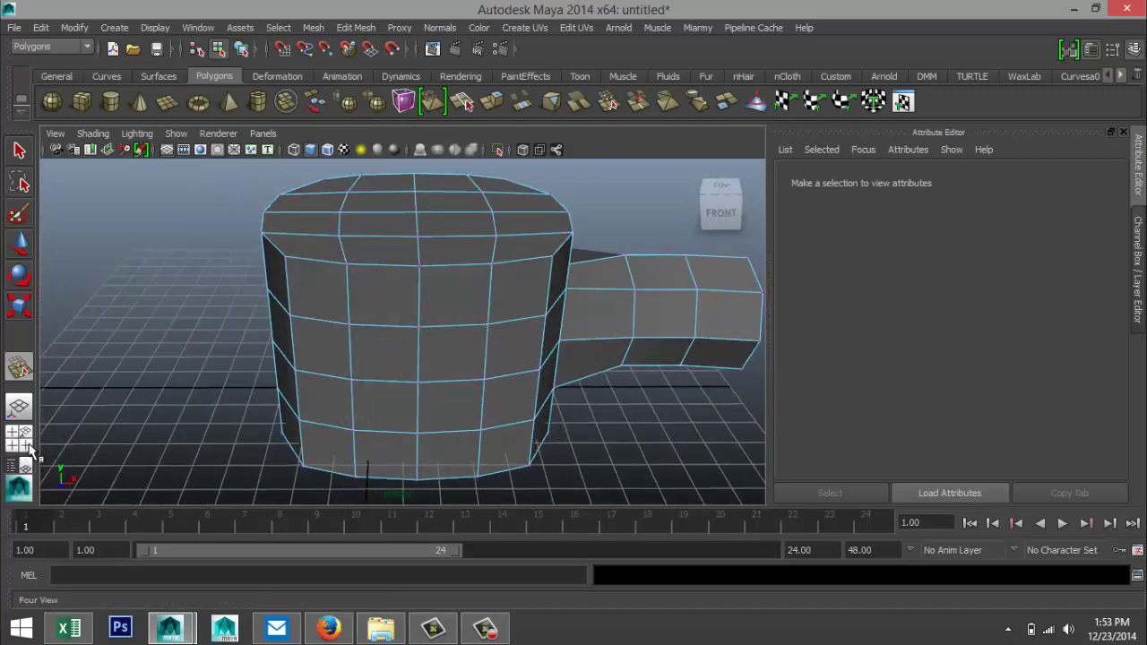
Switch back to the Select Tool, select polySurface1 and enter Face mode in the four-view layout
right_drag(361, 244, 425, 245)
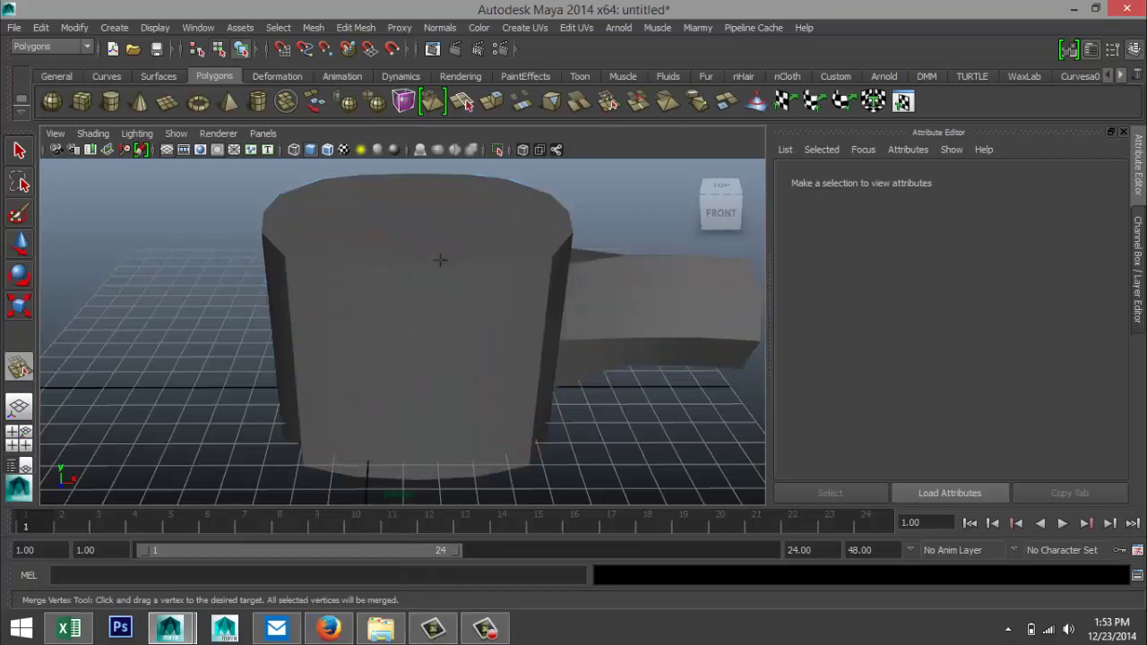
key(q)
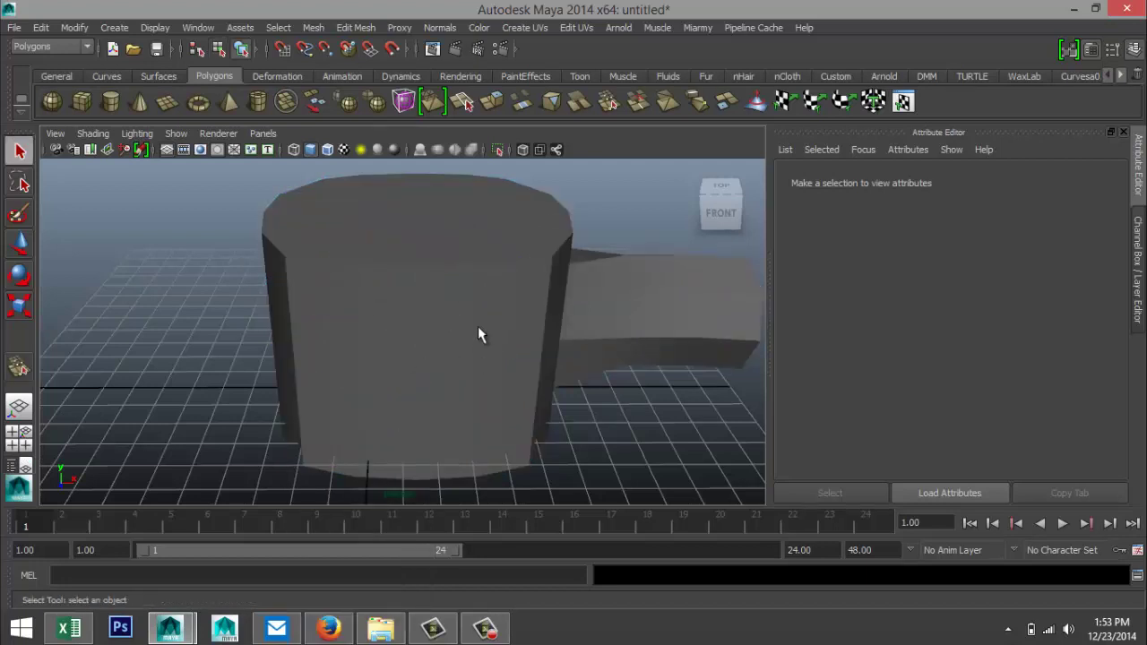
click(469, 317)
right_drag(449, 306, 451, 290)
alt+right_drag(479, 379, 330, 285)
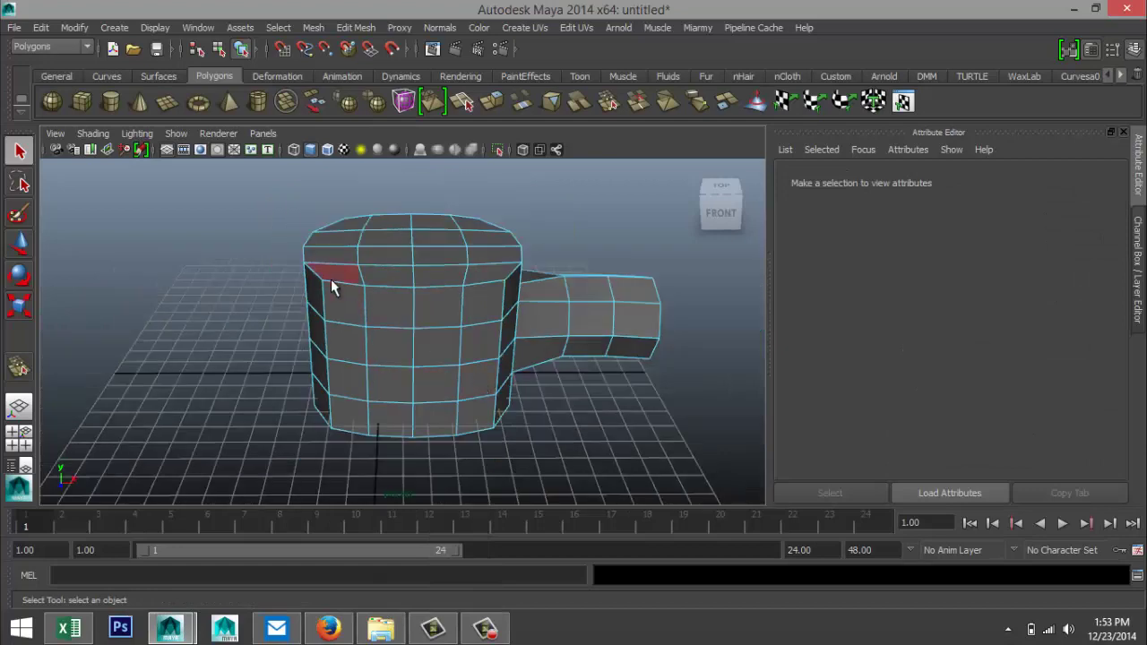
click(19, 437)
In the maximized top view, select and delete the faces of the body's left half
key(space)
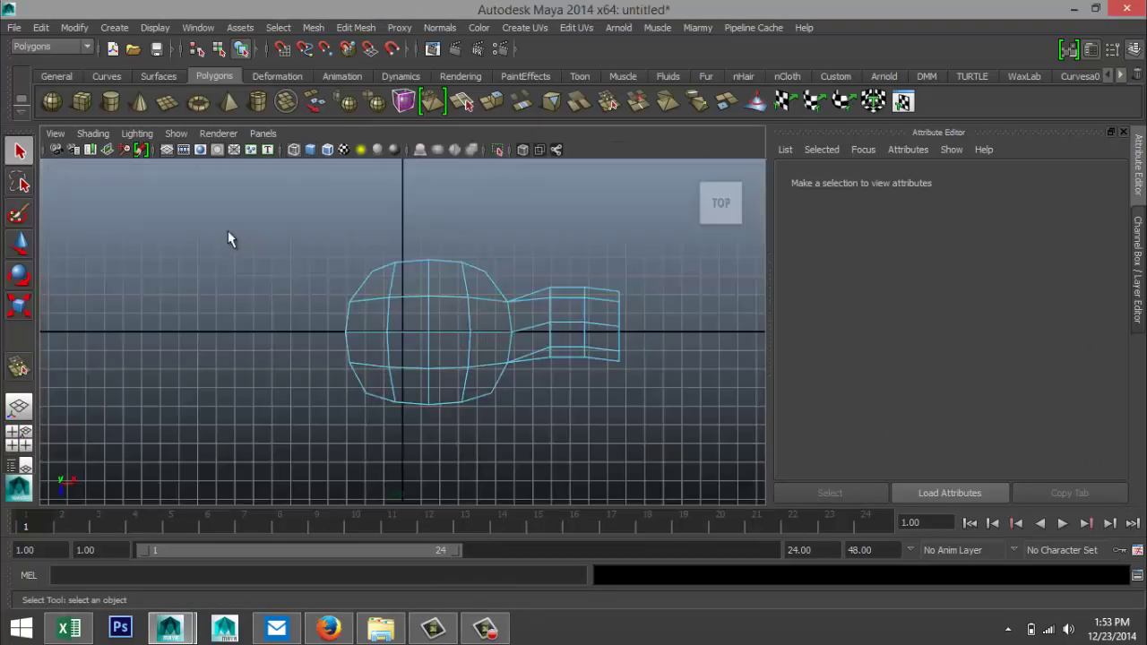
drag(331, 354, 408, 450)
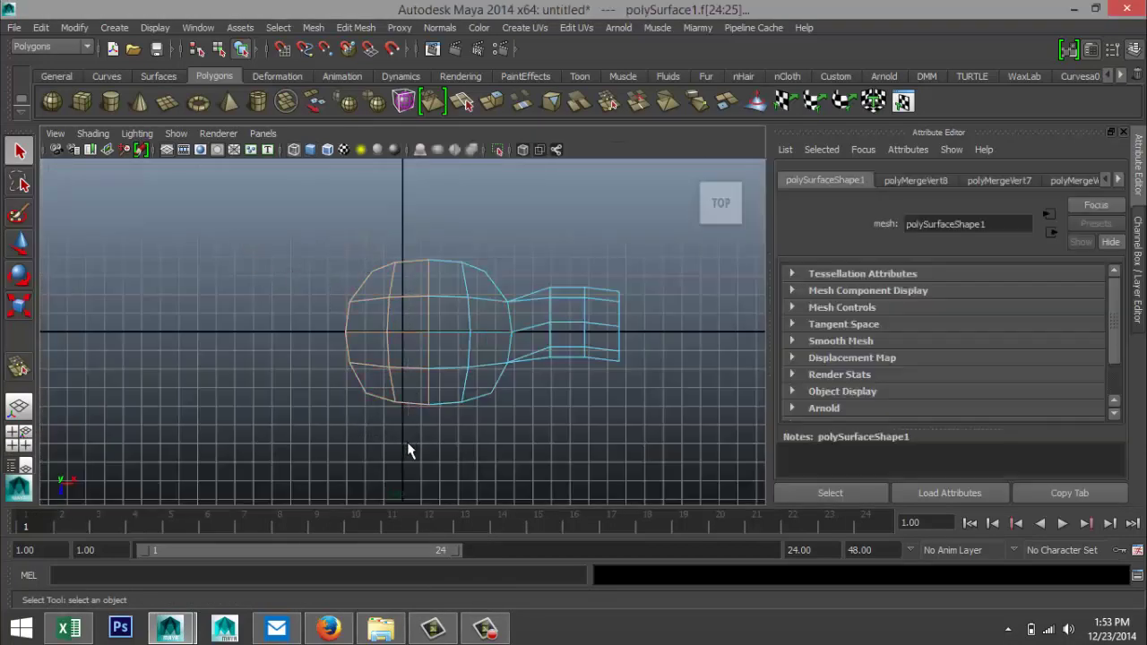
key(Delete)
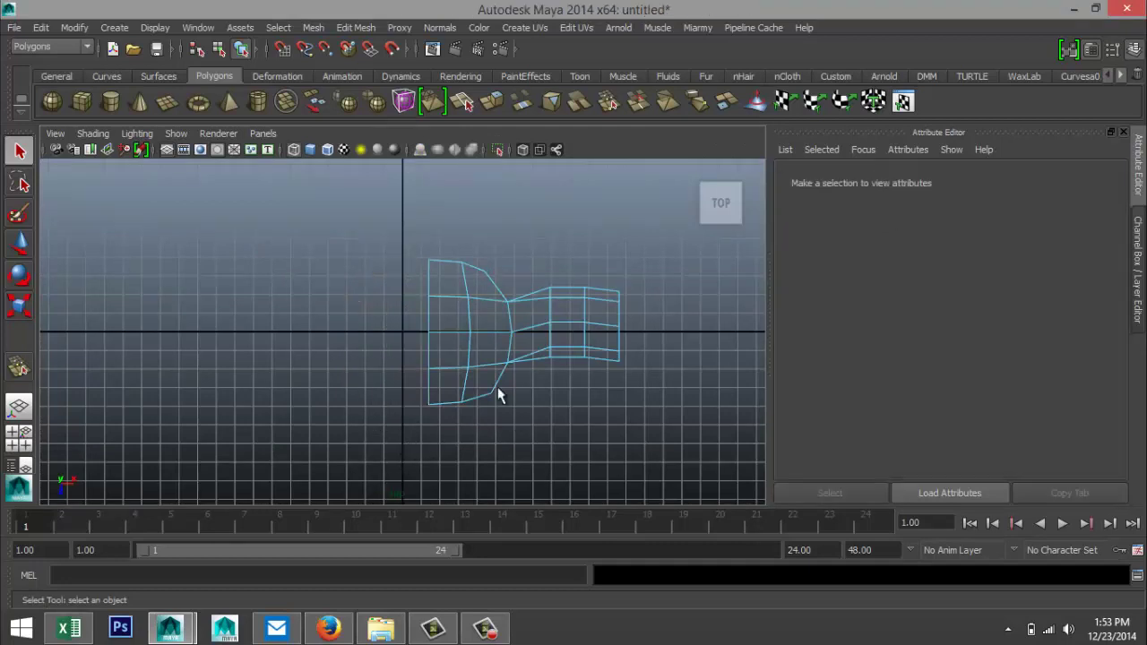
Center the remaining half's pivot, then slide the pivot onto the cut edge at the centre line
right_drag(502, 250, 564, 230)
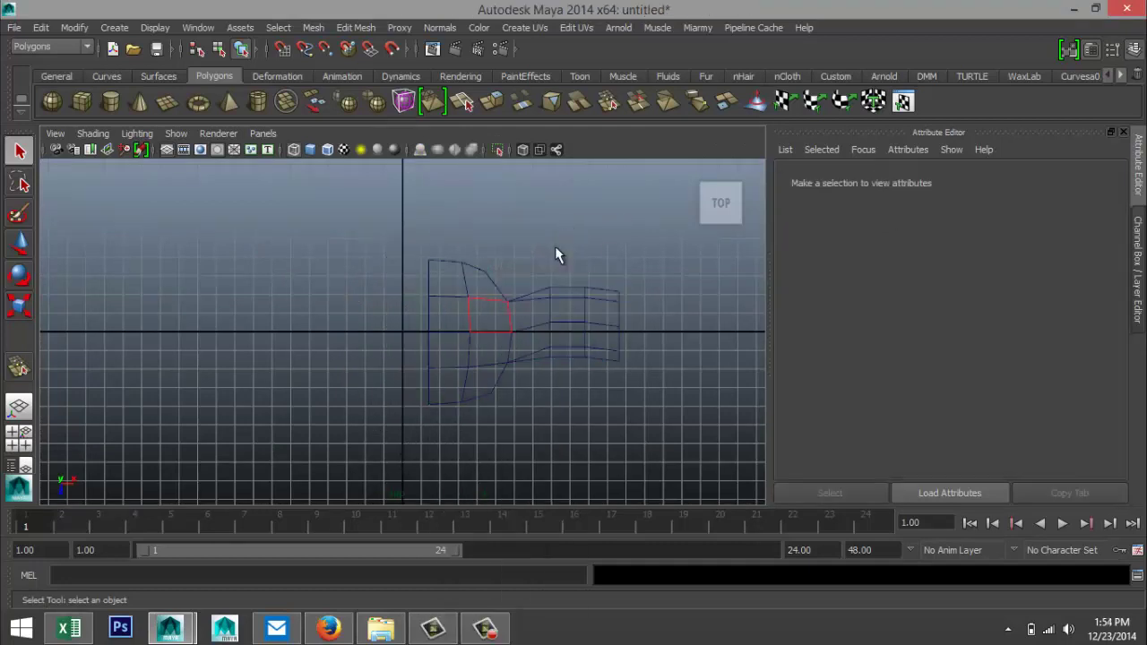
click(531, 300)
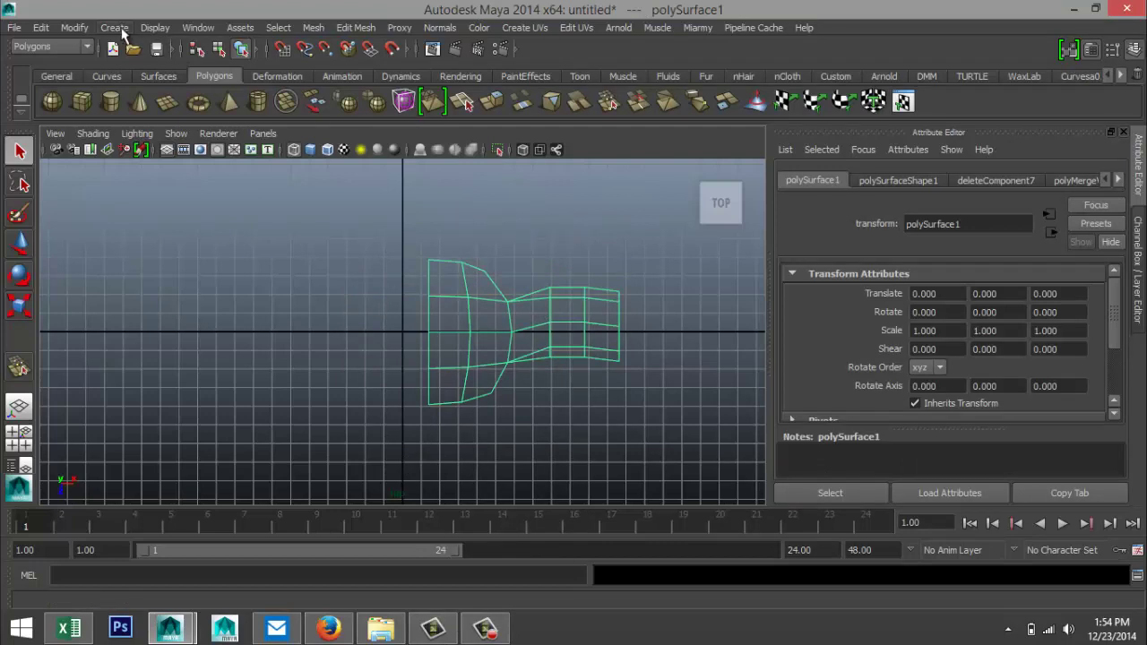
click(74, 28)
click(120, 185)
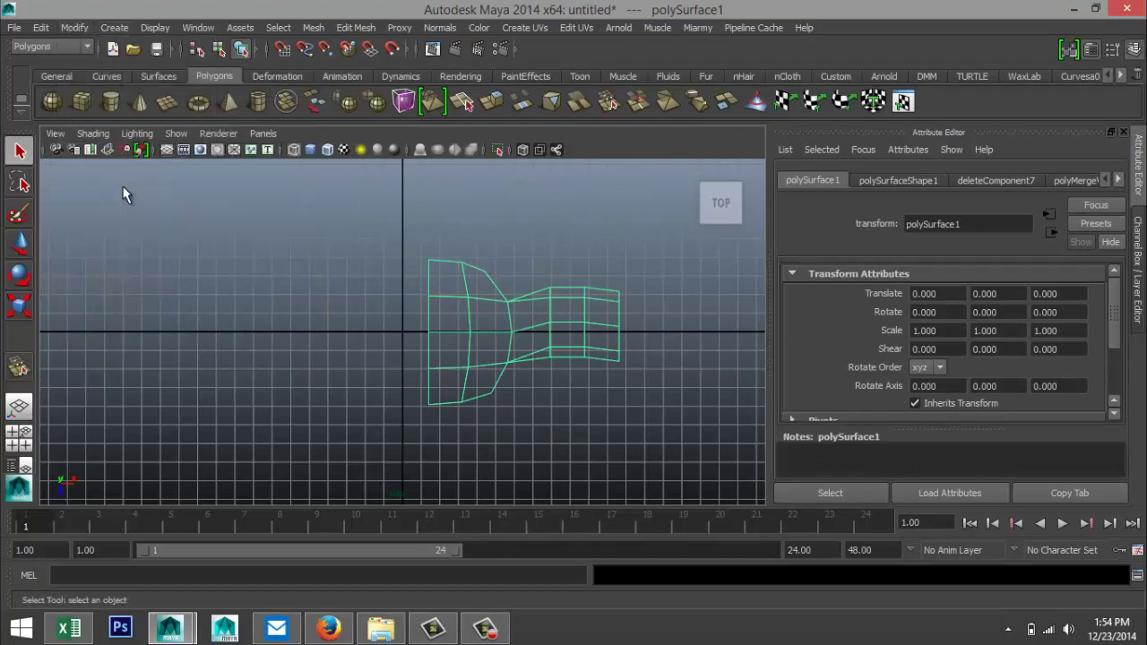
key(w)
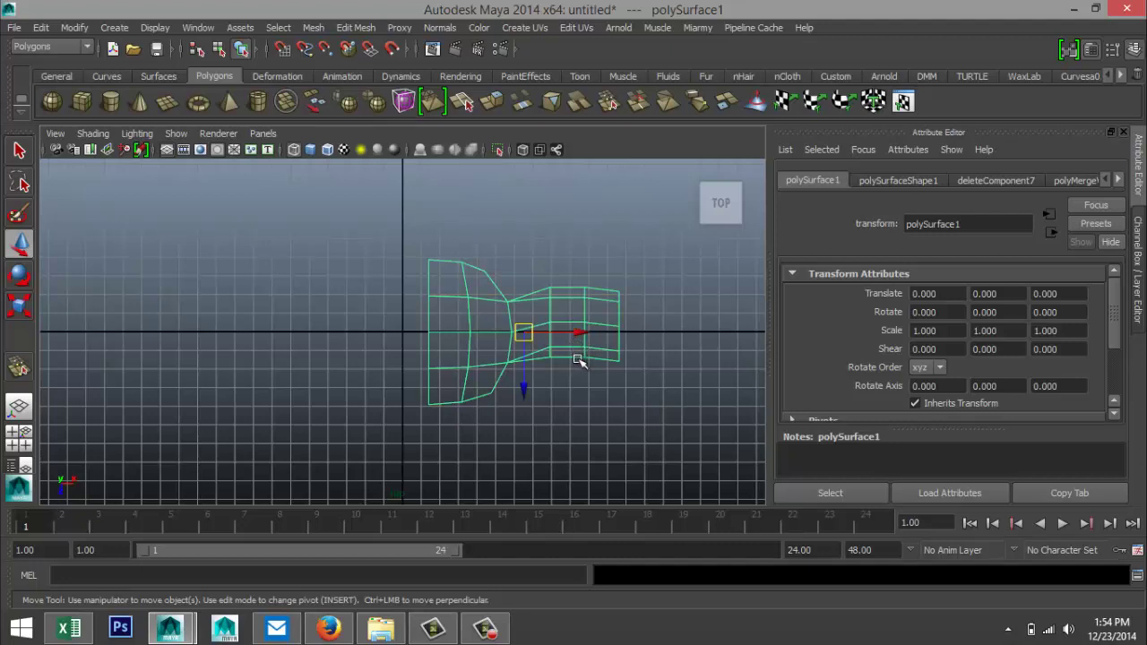
key(d)
drag(564, 332, 468, 331)
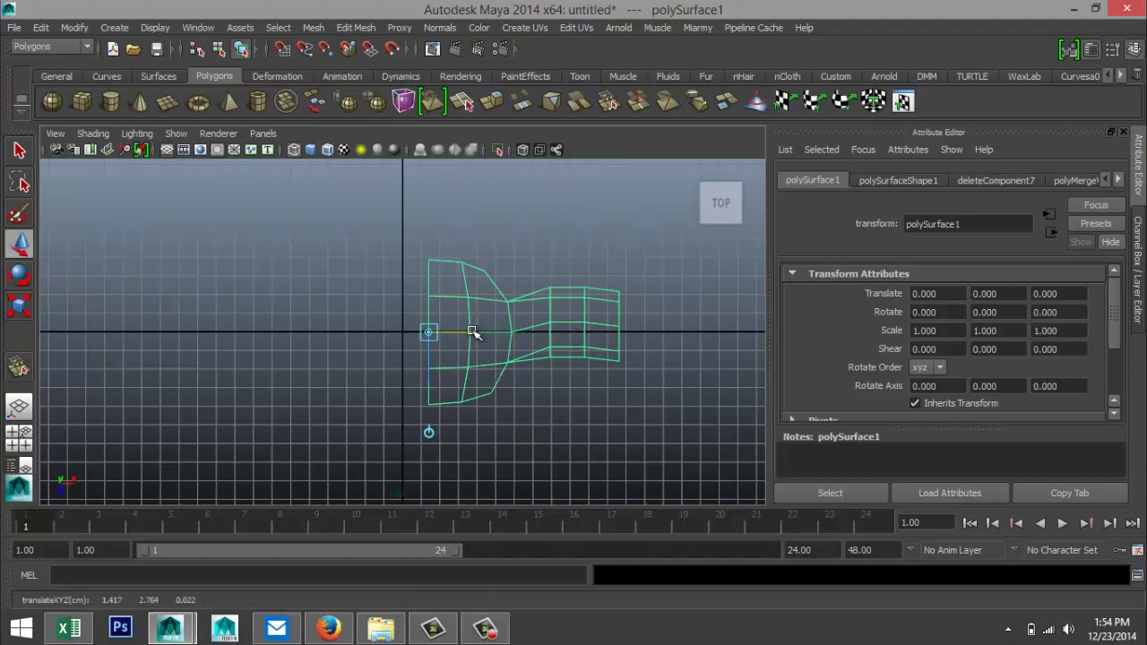
Create a Duplicate Special instance with Scale X -1, then show the four-view layout
click(41, 28)
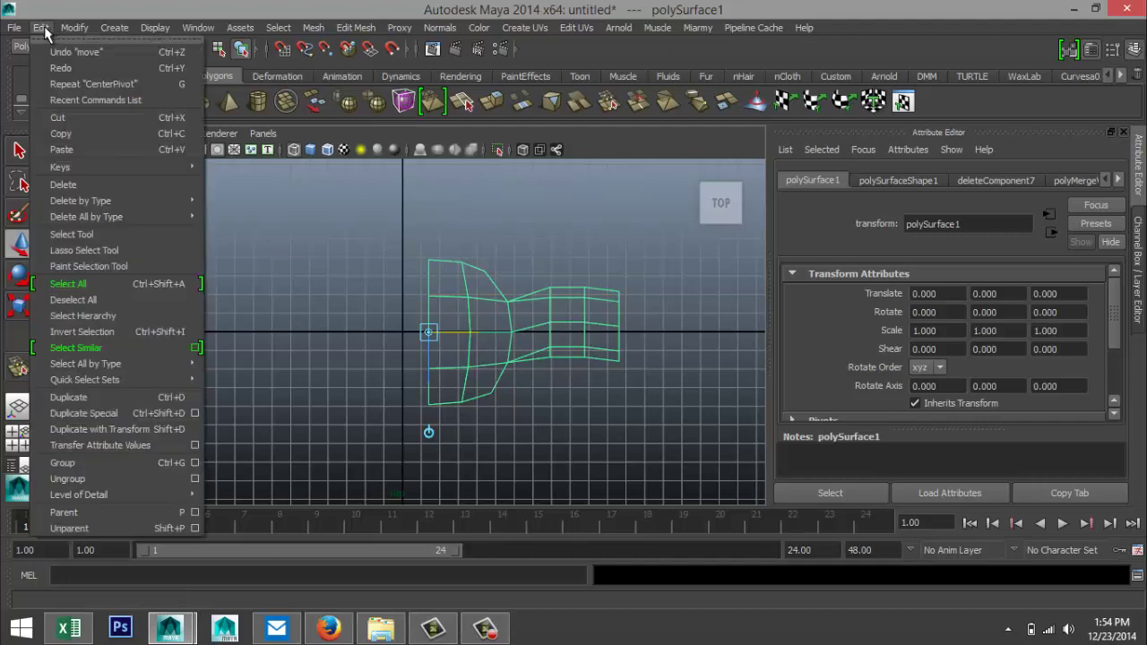
click(195, 414)
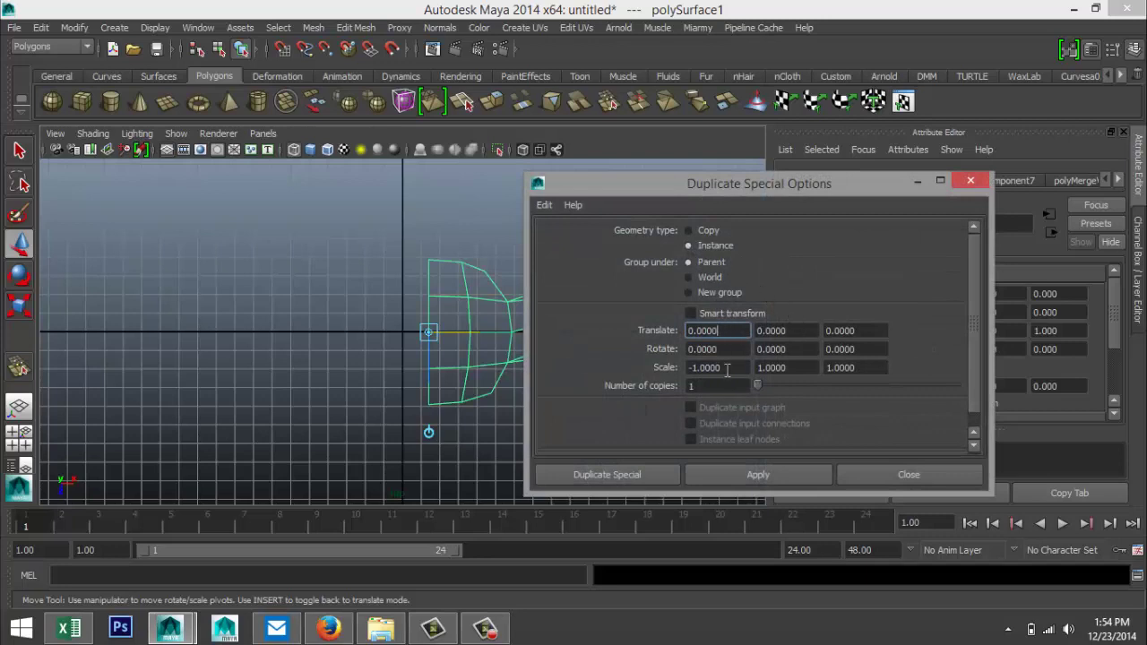
click(759, 475)
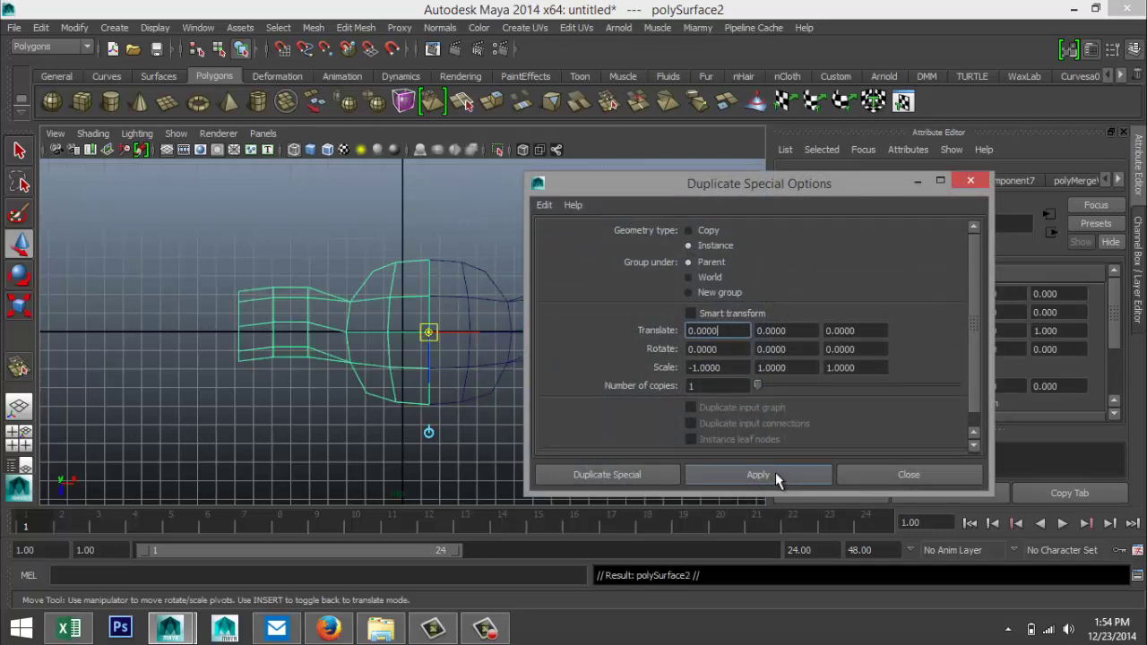
click(22, 438)
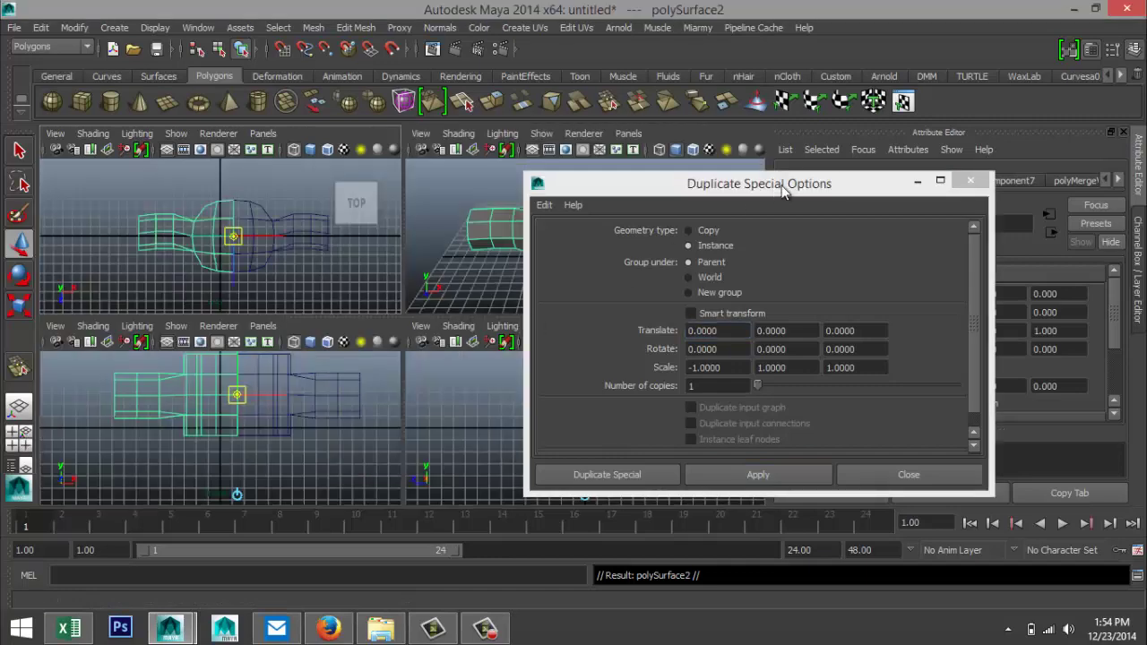
click(918, 181)
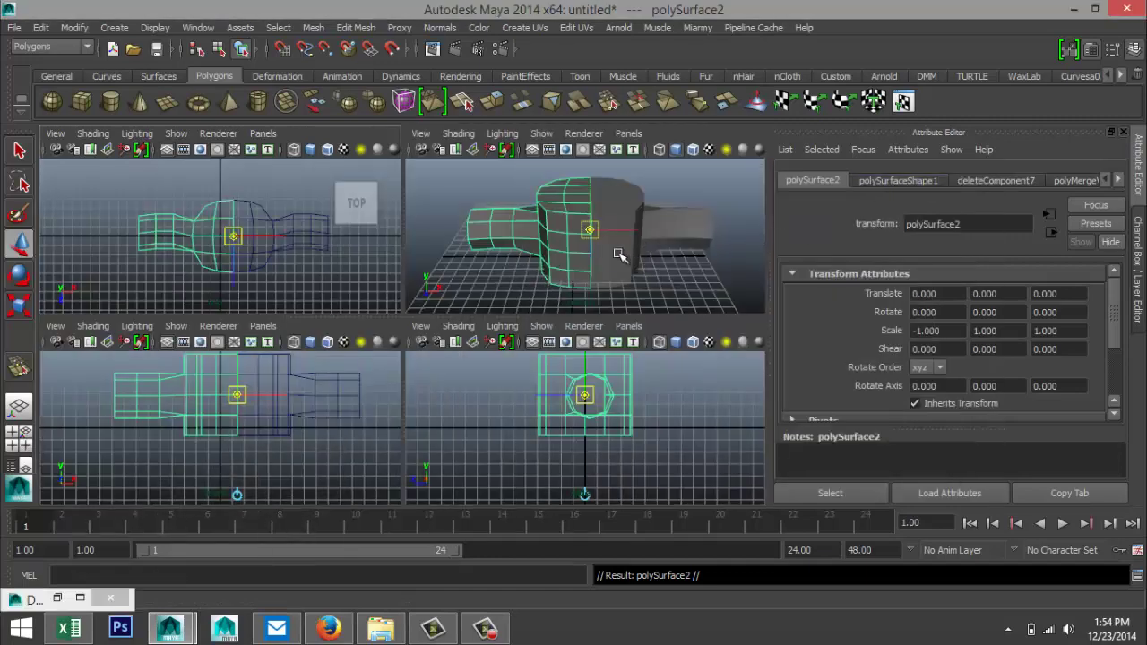
Maximize the perspective view, turn on smooth mesh preview (3), and orbit around the rounded body
alt+drag(593, 273, 538, 254)
key(space)
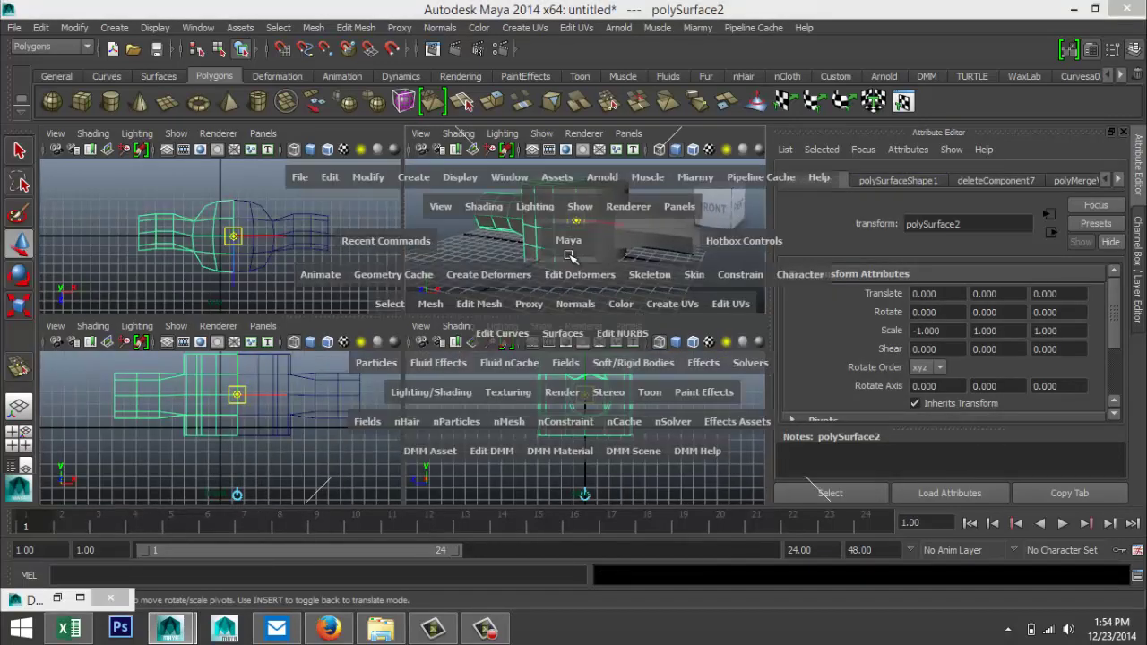
scroll(538, 290, up, 2)
scroll(543, 297, down, 2)
alt+drag(545, 301, 300, 267)
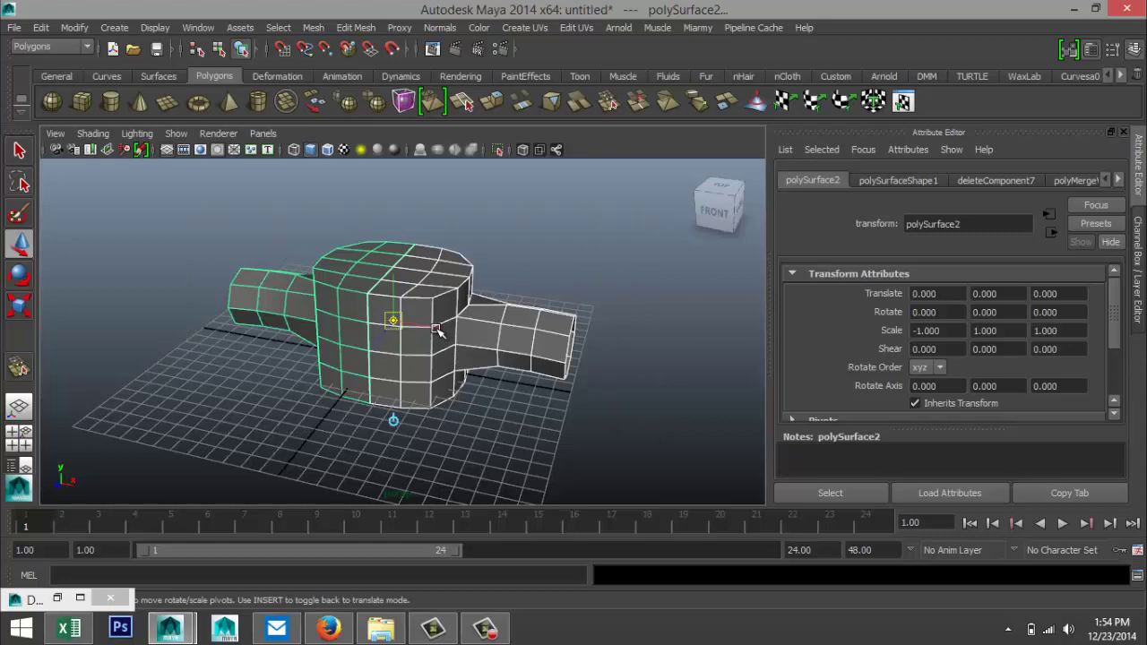
key(3)
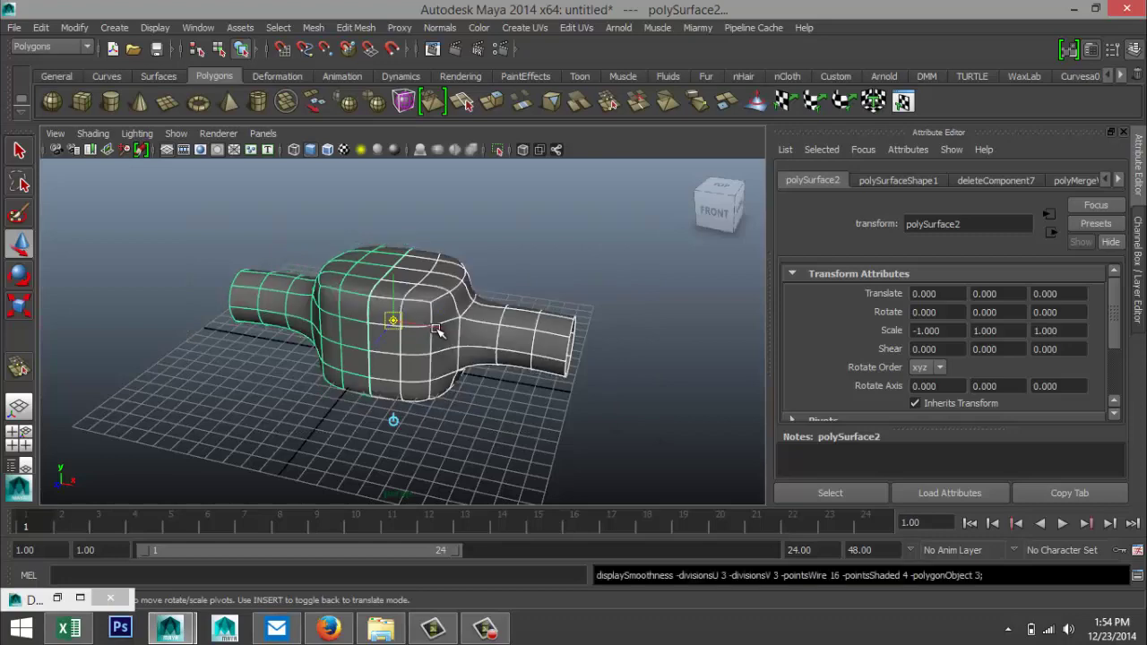
alt+drag(589, 364, 610, 337)
click(595, 349)
alt+drag(512, 335, 475, 336)
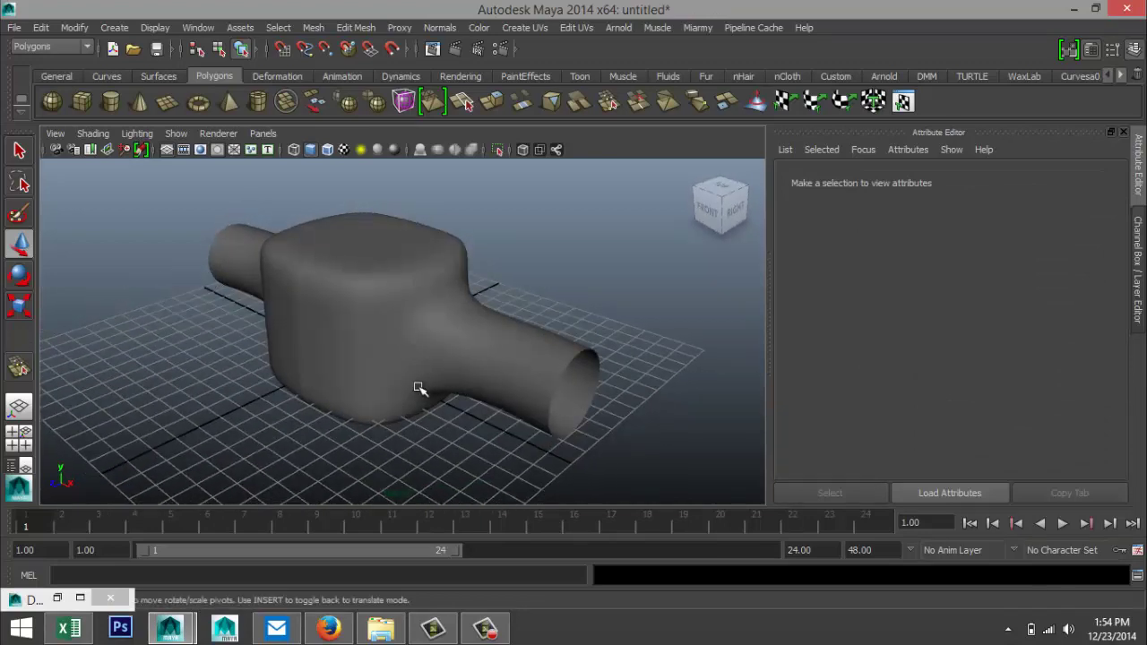
alt+drag(548, 356, 579, 335)
alt+middle_drag(574, 338, 546, 347)
alt+right_drag(561, 356, 571, 358)
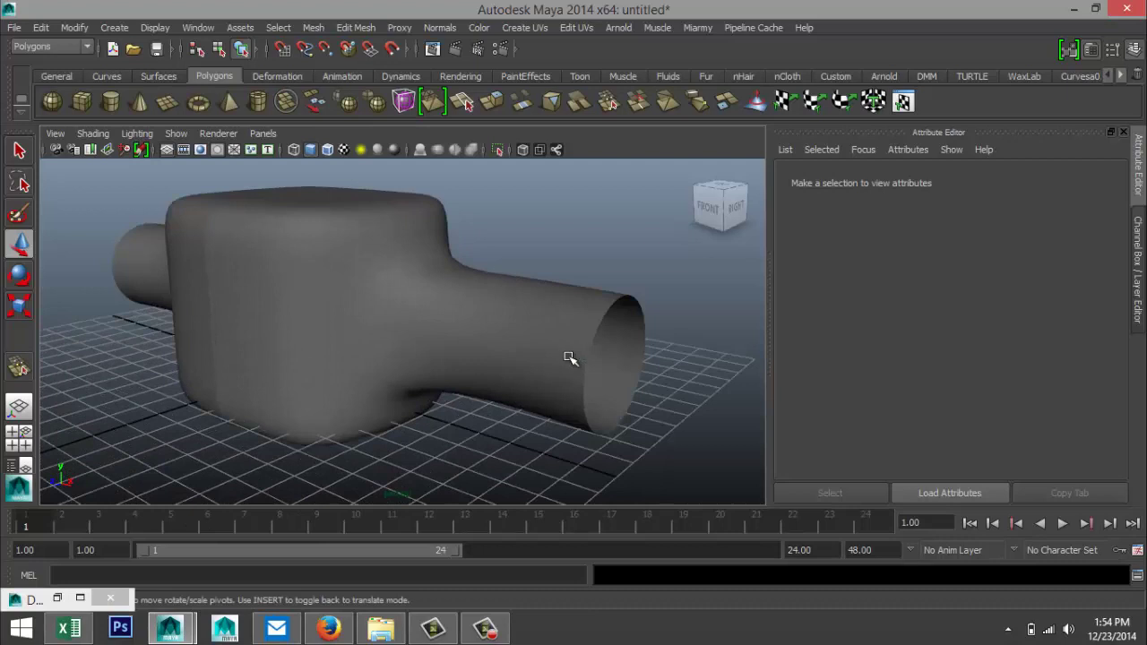
scroll(566, 356, up, 3)
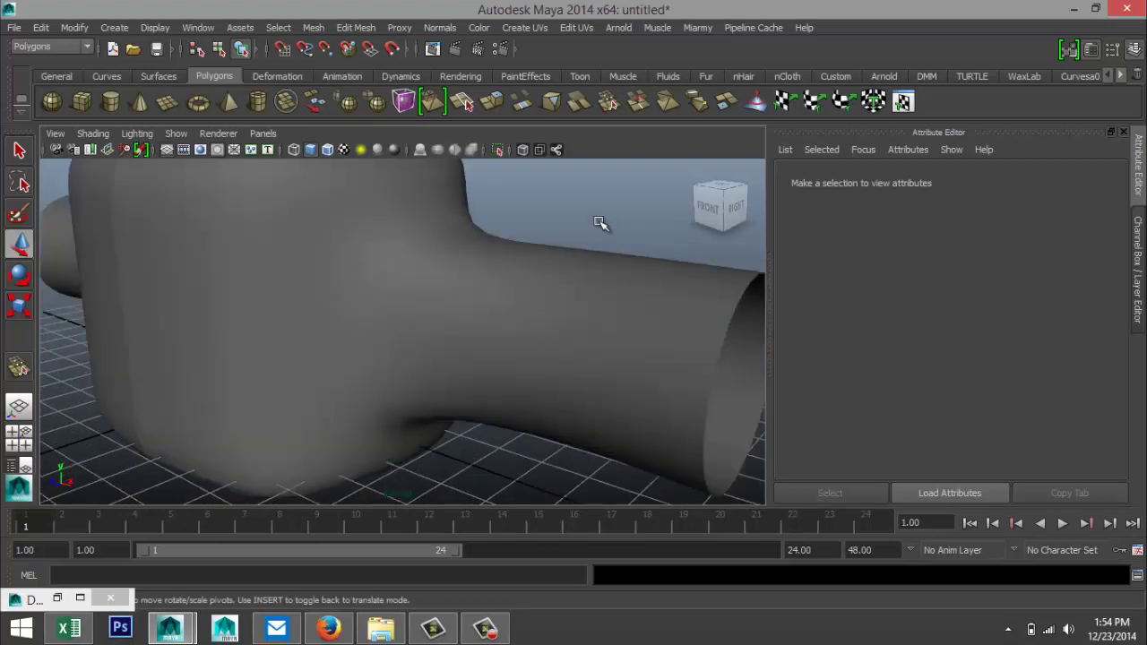